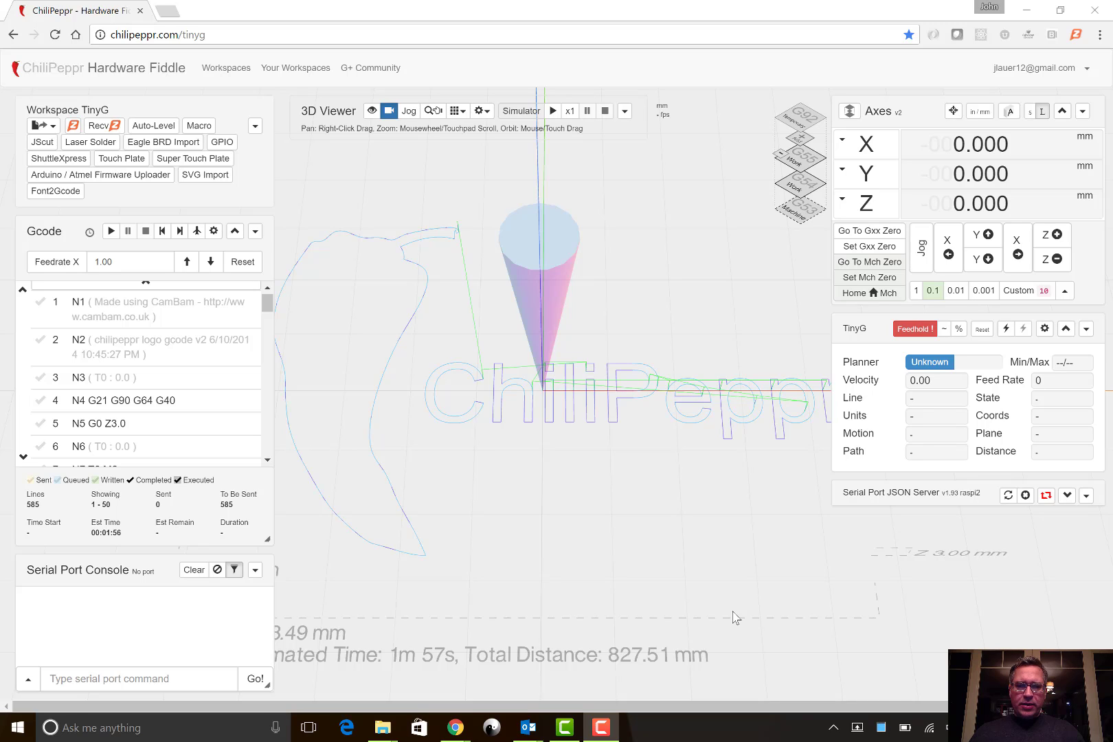
# - Load MLX90621.brd from the MLX90621 folder into the ChiliPeppr workspace and open its solder mask settings
pyautogui.hotkey('alt', 'Tab')
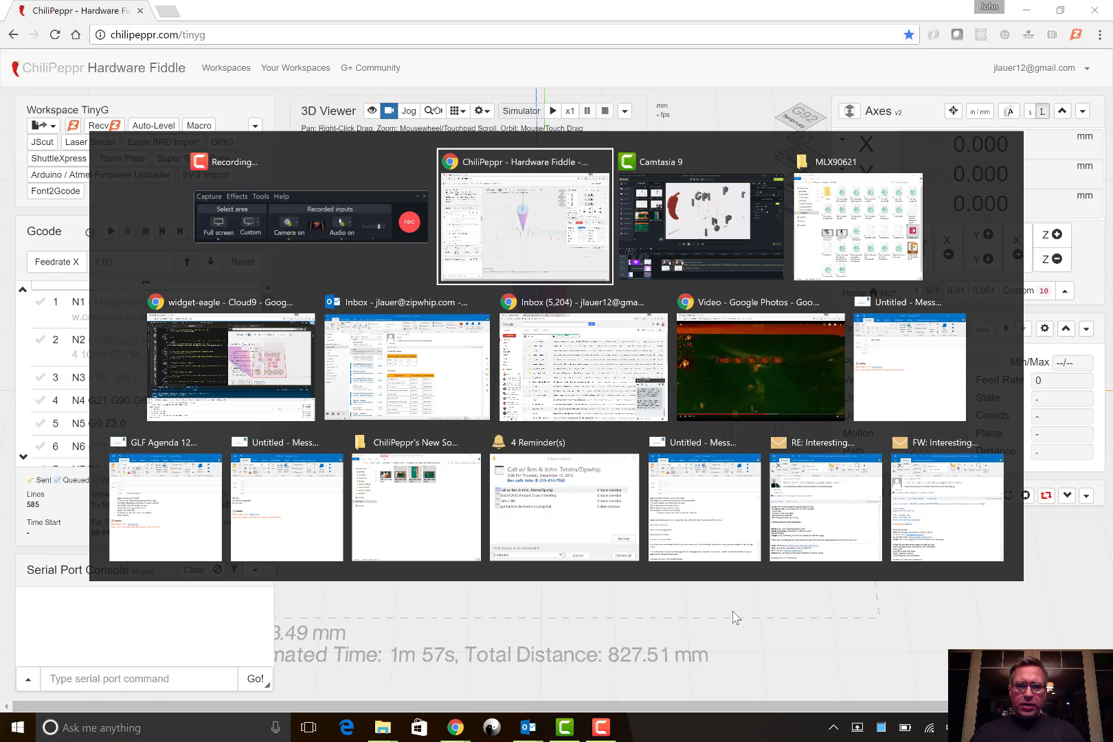
pyautogui.hotkey('alt', 'Tab')
pyautogui.hotkey('alt', 'Tab')
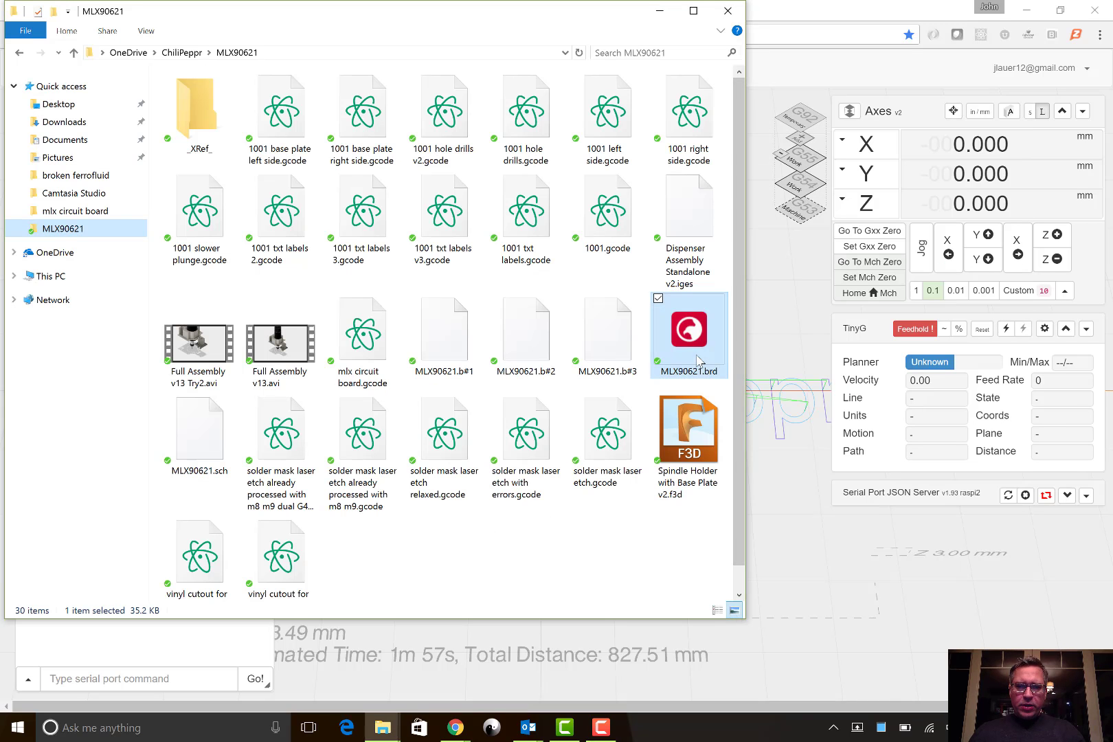
pyautogui.moveTo(698, 351); pyautogui.dragTo(777, 363)
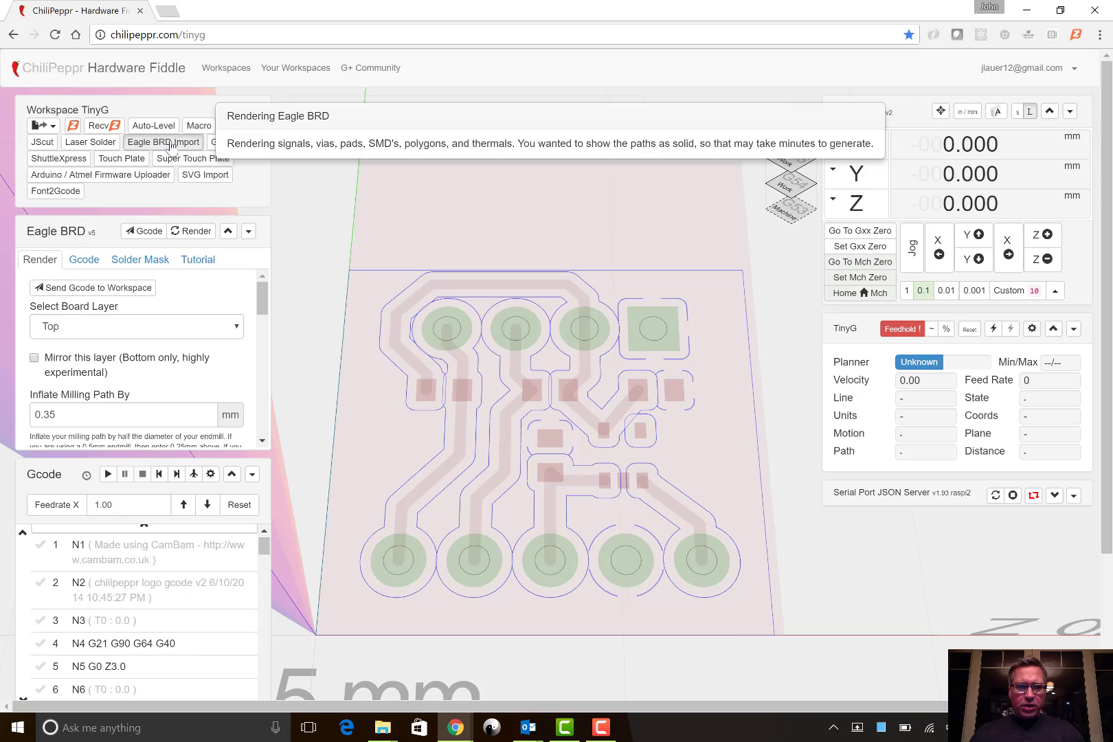
pyautogui.click(146, 261)
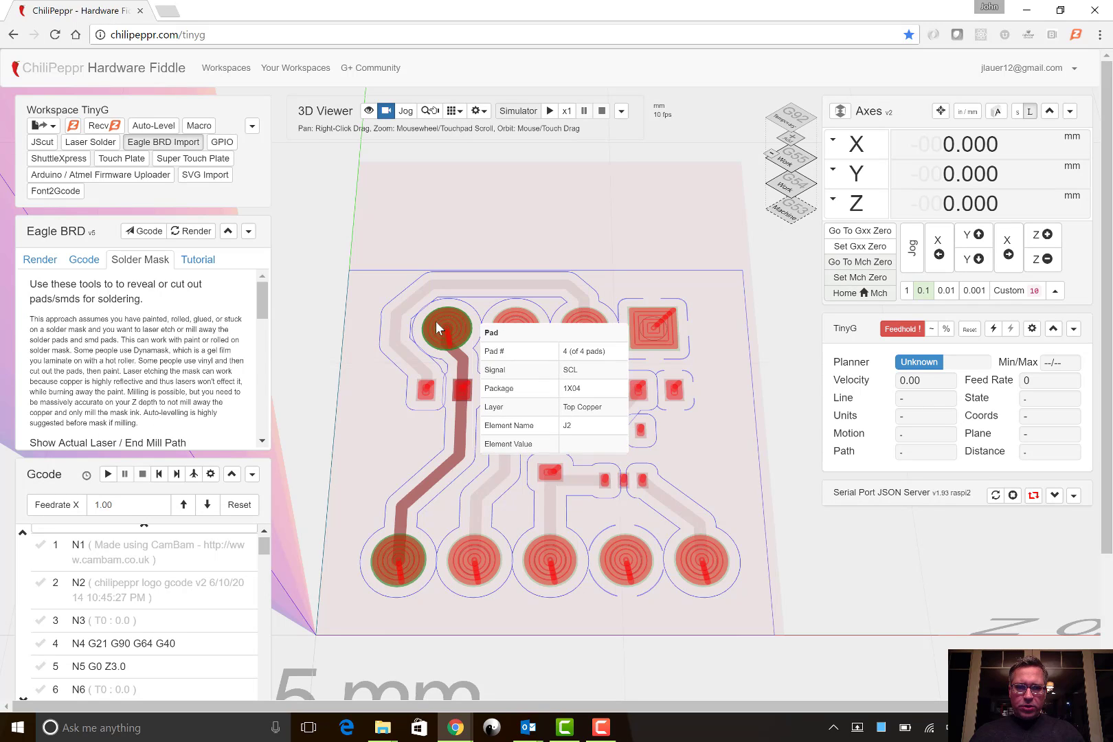
# - Examine the solder mask laser paths on the round, square and SMD pads of the board
pyautogui.moveTo(650, 326)
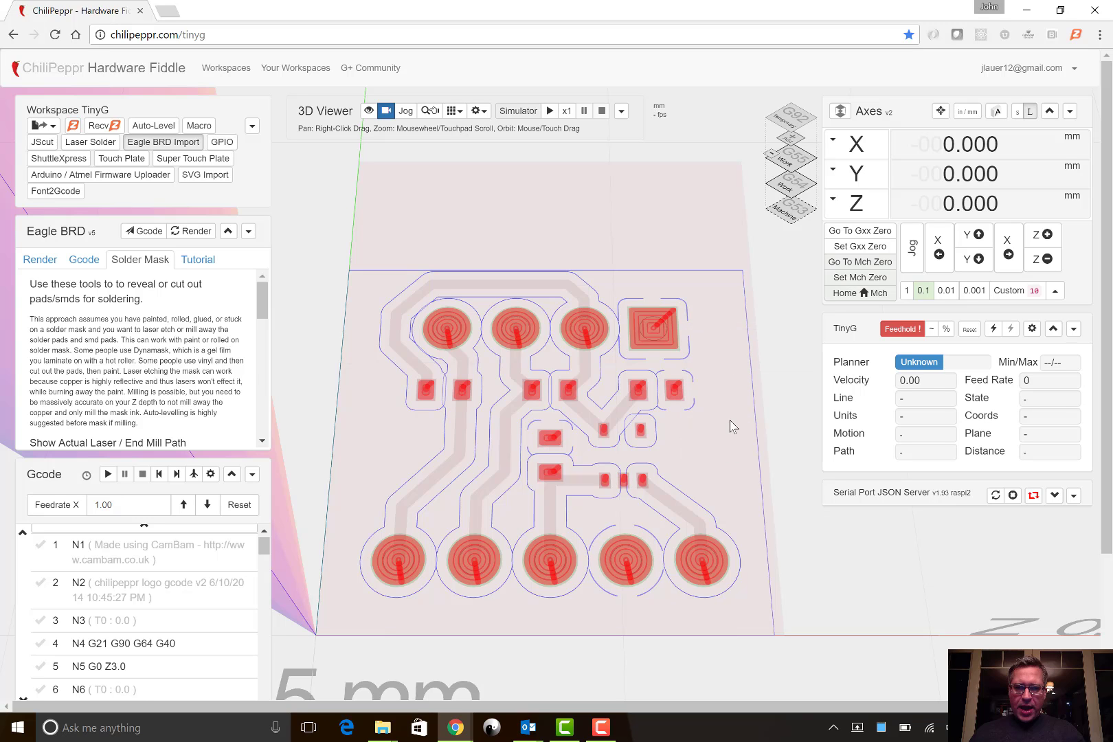
pyautogui.moveTo(677, 426); pyautogui.dragTo(674, 373)
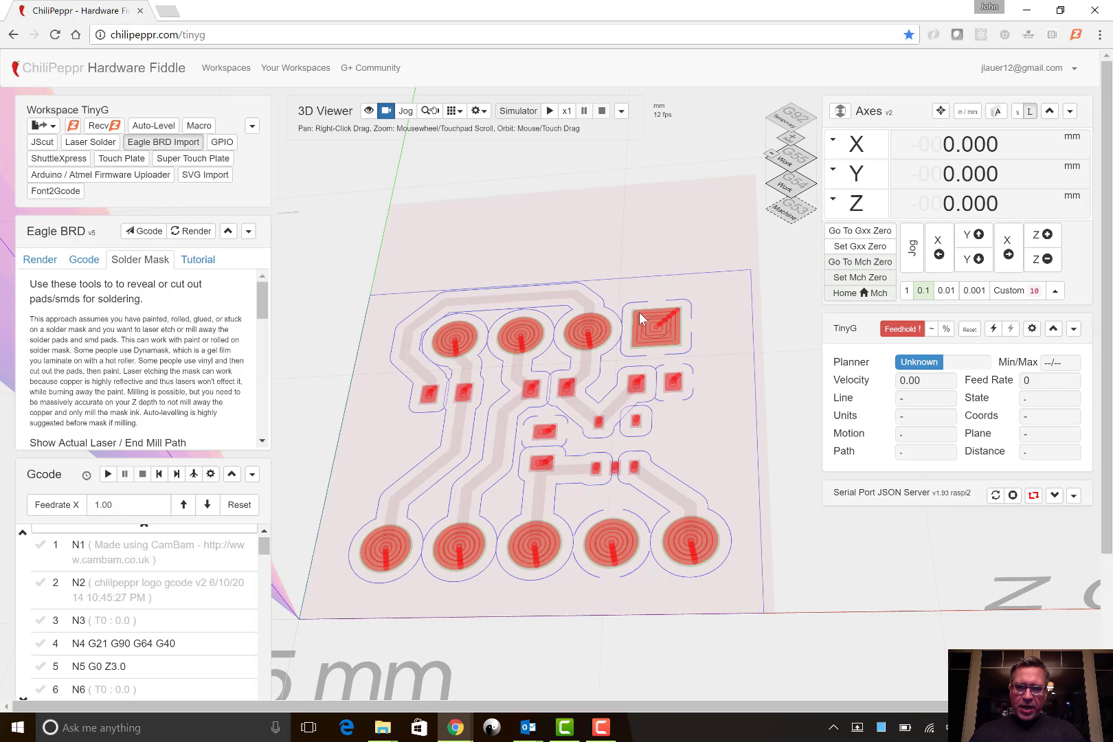
pyautogui.moveTo(596, 335)
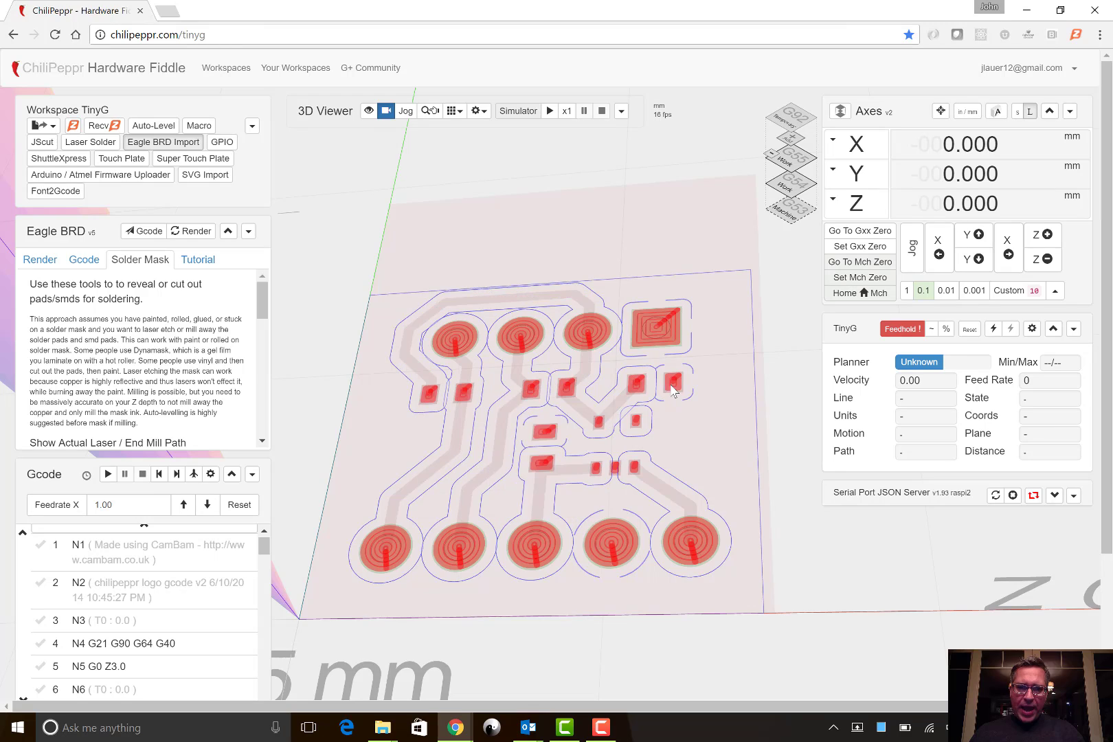
pyautogui.scroll(5, 673, 390)
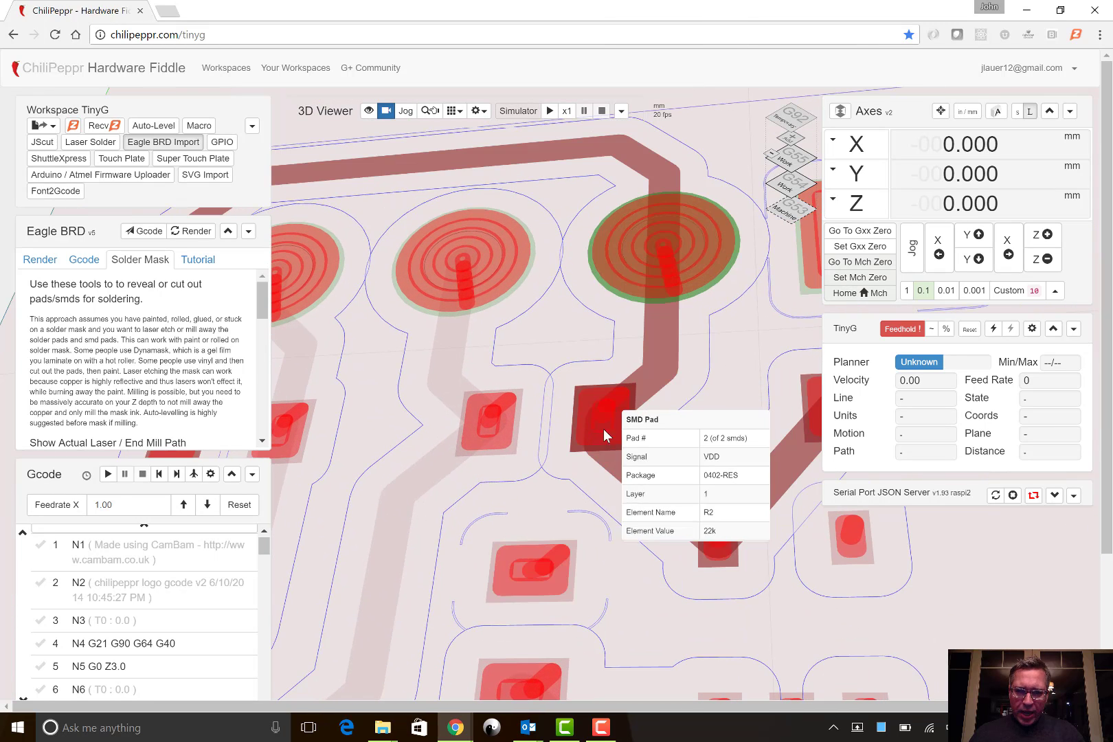
pyautogui.moveTo(458, 263)
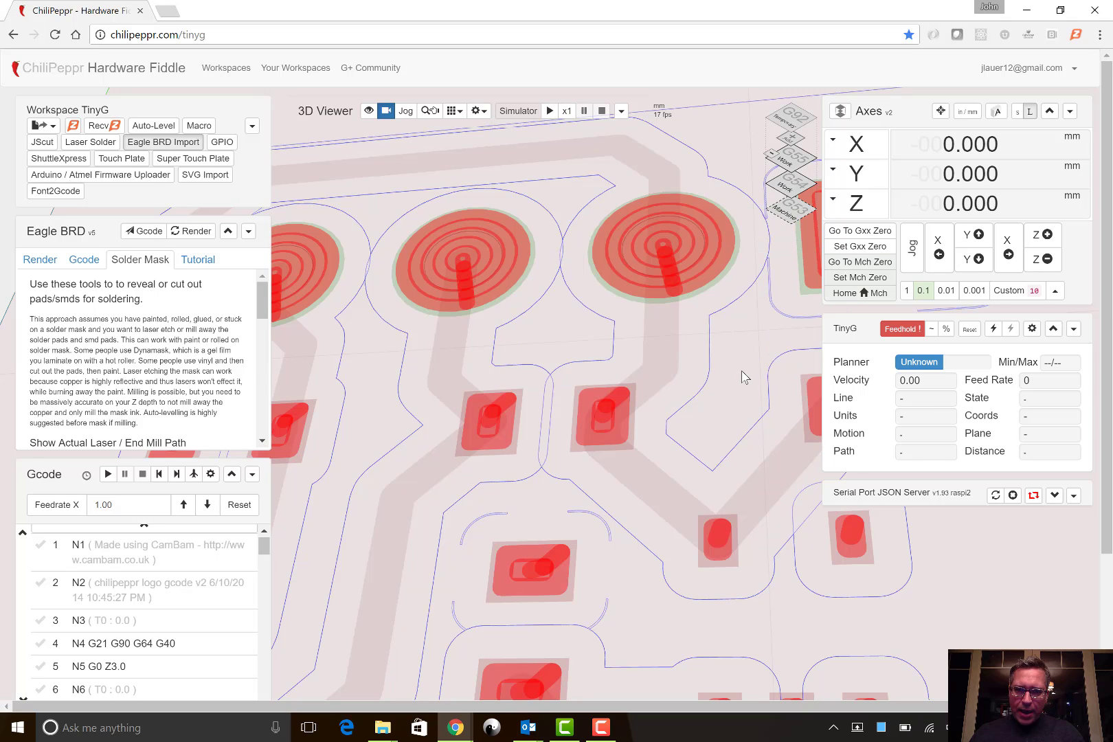
pyautogui.scroll(-5, 742, 376)
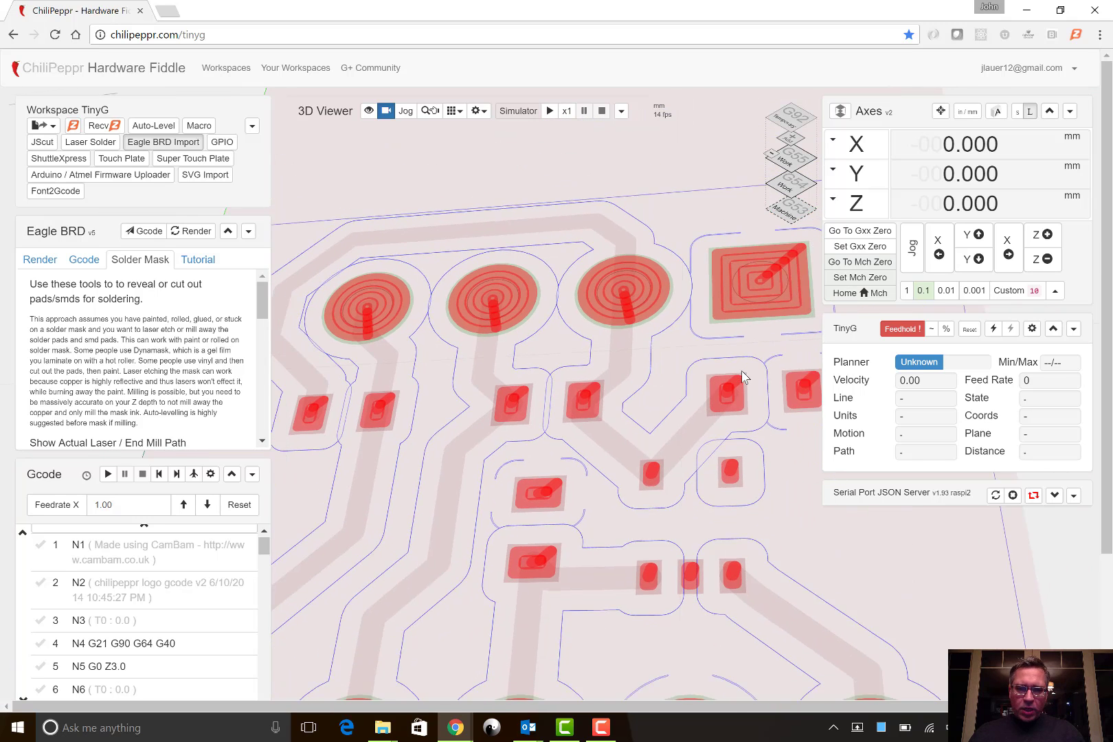
pyautogui.scroll(-3, 742, 377)
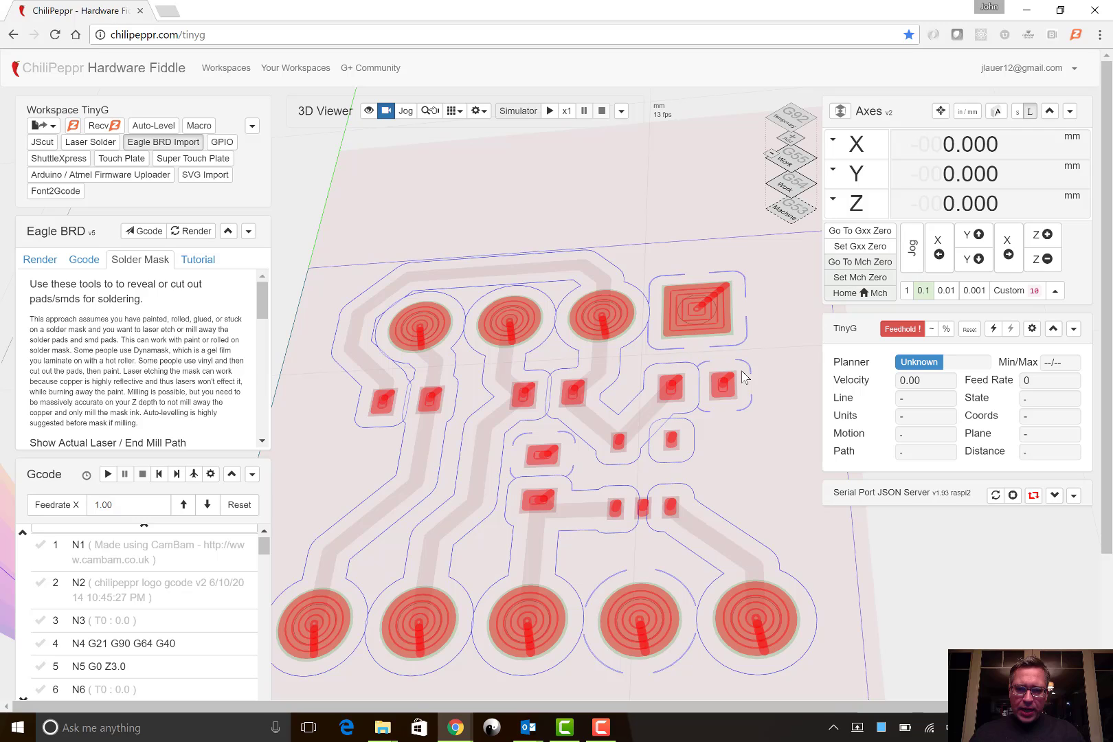
# - Show the laser path As Path Line to view its centre lines on the pads, and return it to As Solid Line (Slow)
pyautogui.scroll(-5, 192, 334)
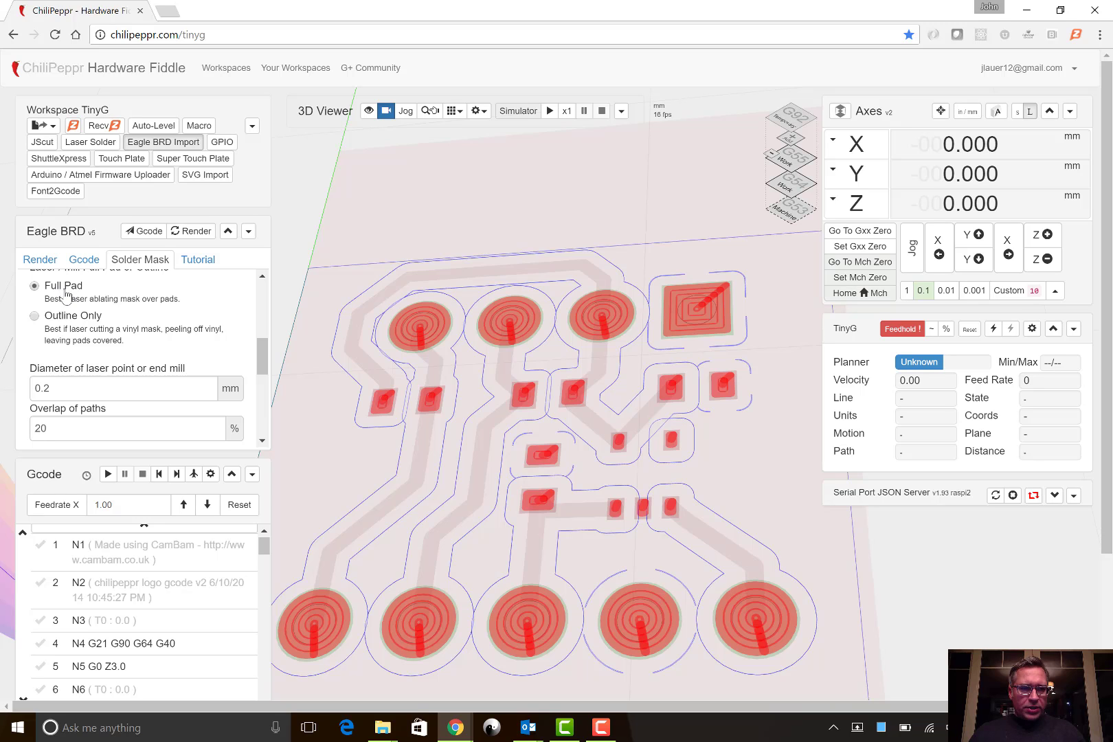
pyautogui.scroll(5, 63, 292)
pyautogui.scroll(-1, 65, 292)
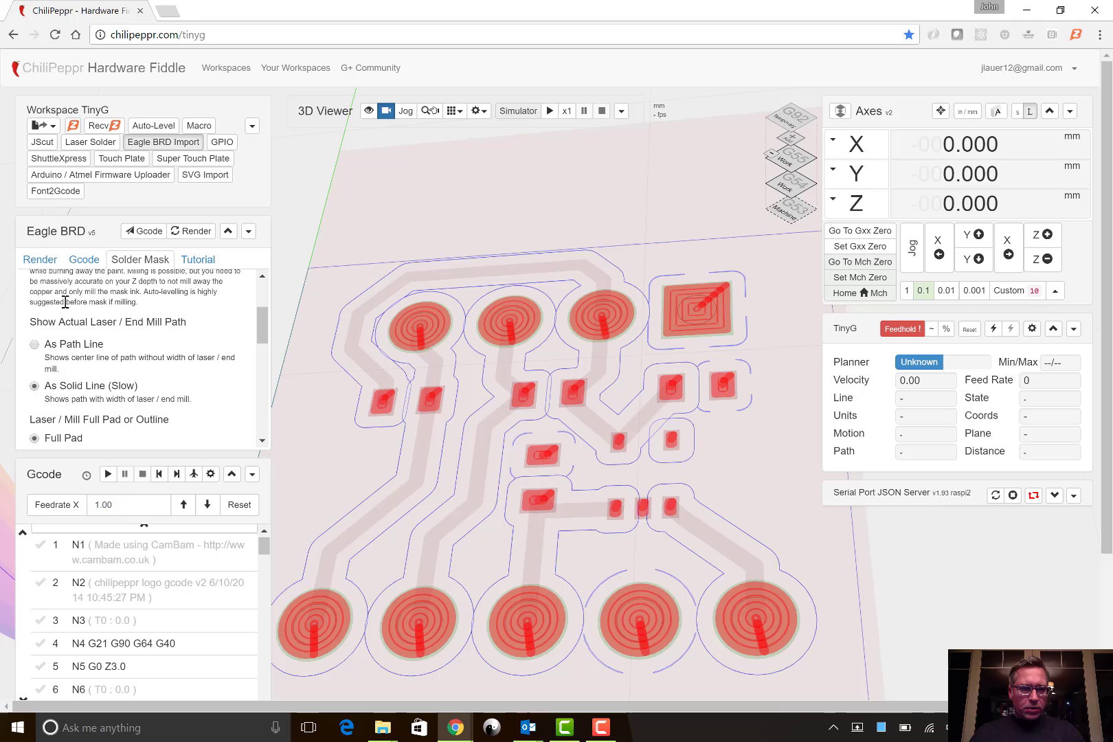
pyautogui.click(63, 347)
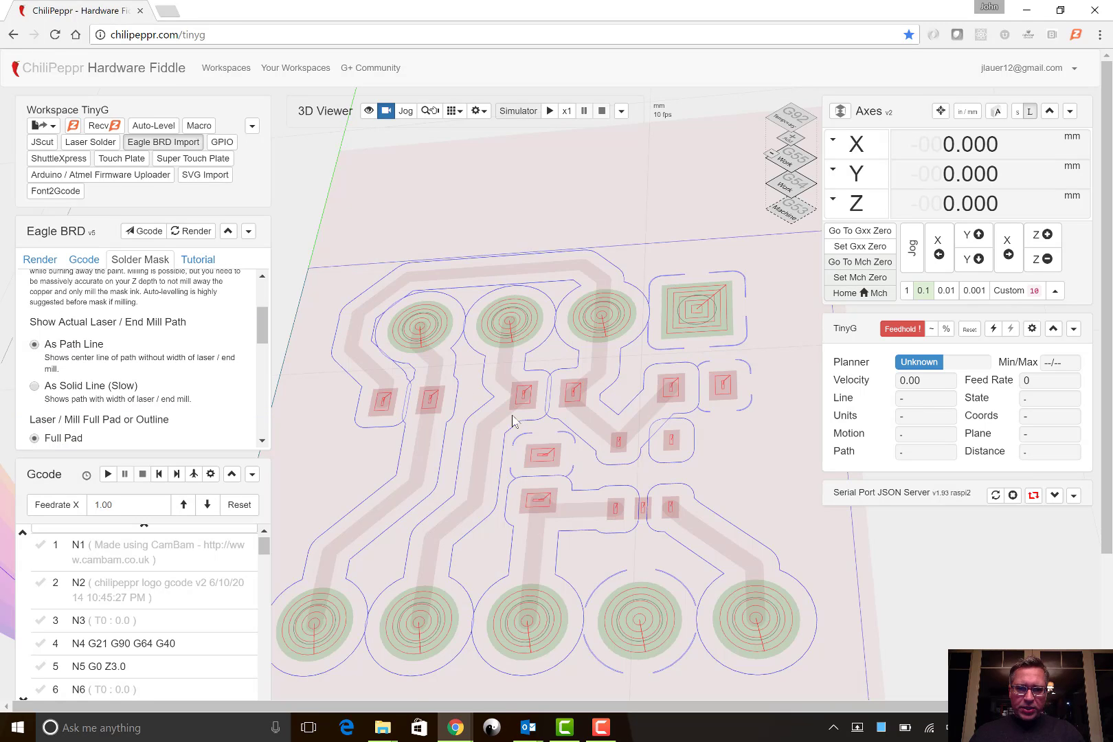
pyautogui.scroll(5, 569, 459)
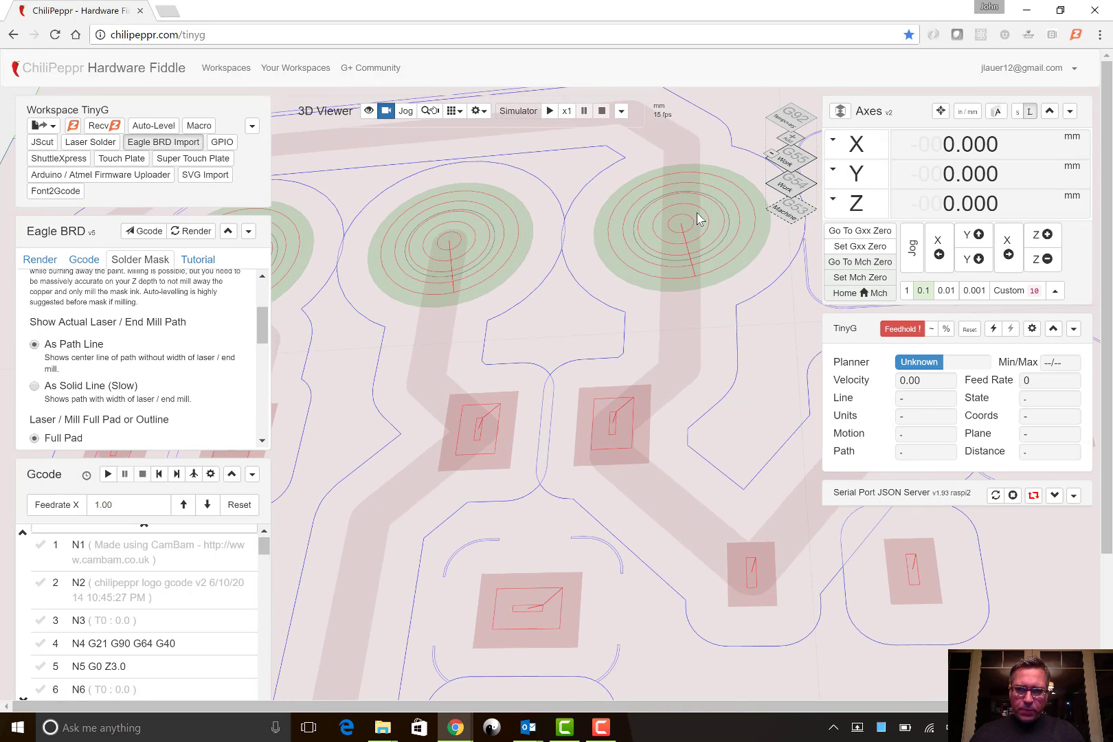
pyautogui.moveTo(670, 262)
pyautogui.scroll(-3, 670, 266)
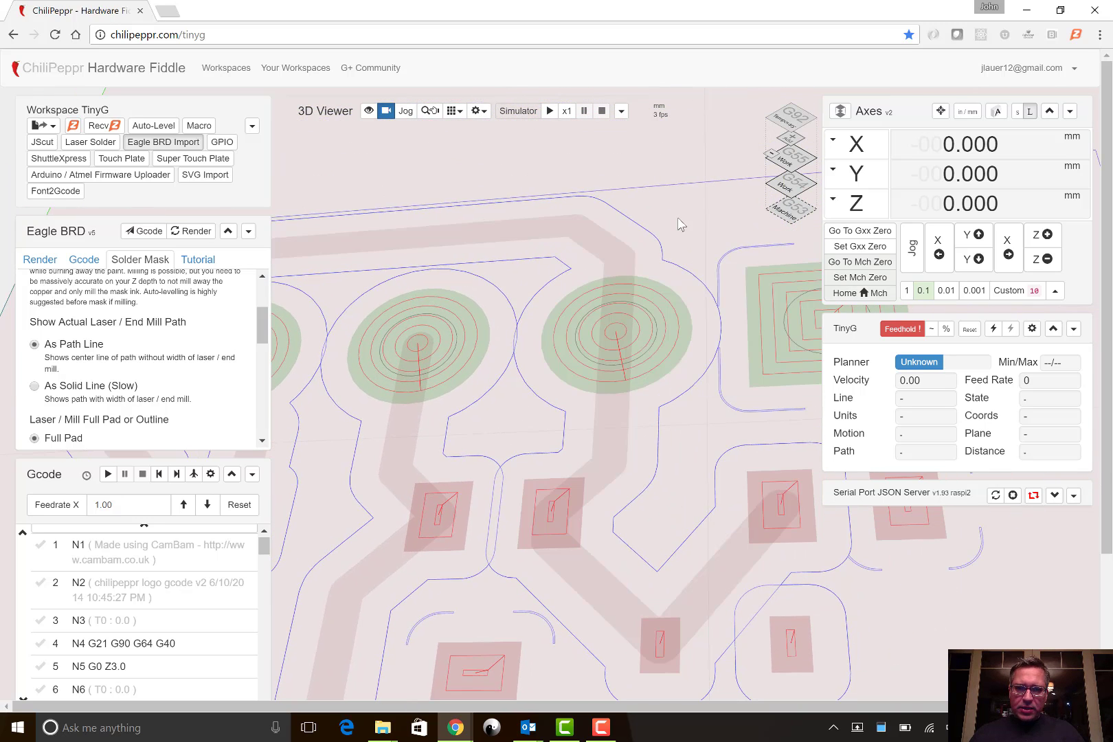
pyautogui.moveTo(740, 199); pyautogui.dragTo(759, 194)
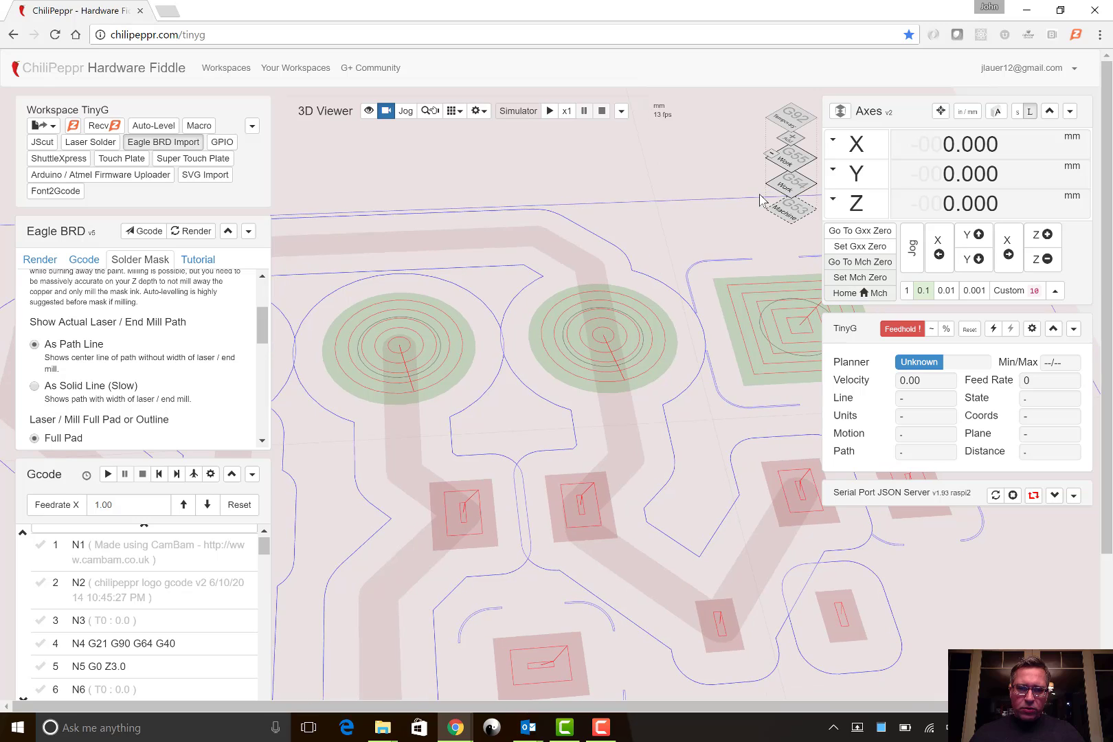
pyautogui.click(82, 389)
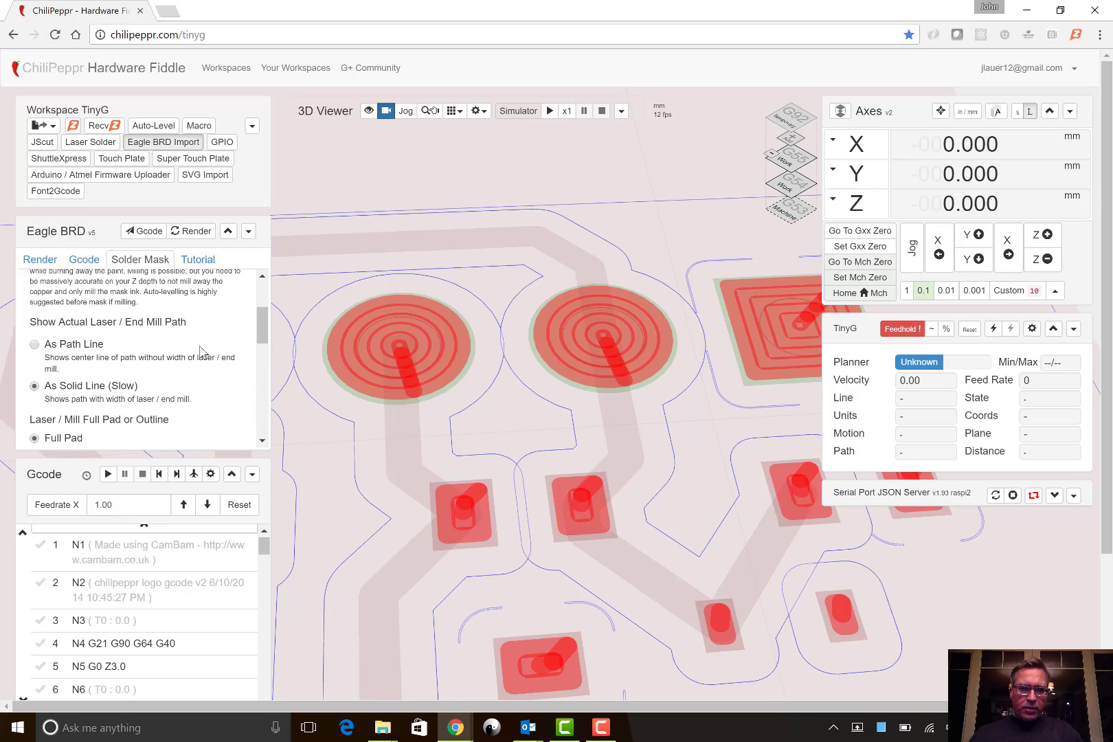
# - Try diameters of 0.3 mm and 0.4 mm for the laser point or end mill and check the paths on the pads
pyautogui.scroll(-2, 200, 351)
pyautogui.scroll(-2, 200, 352)
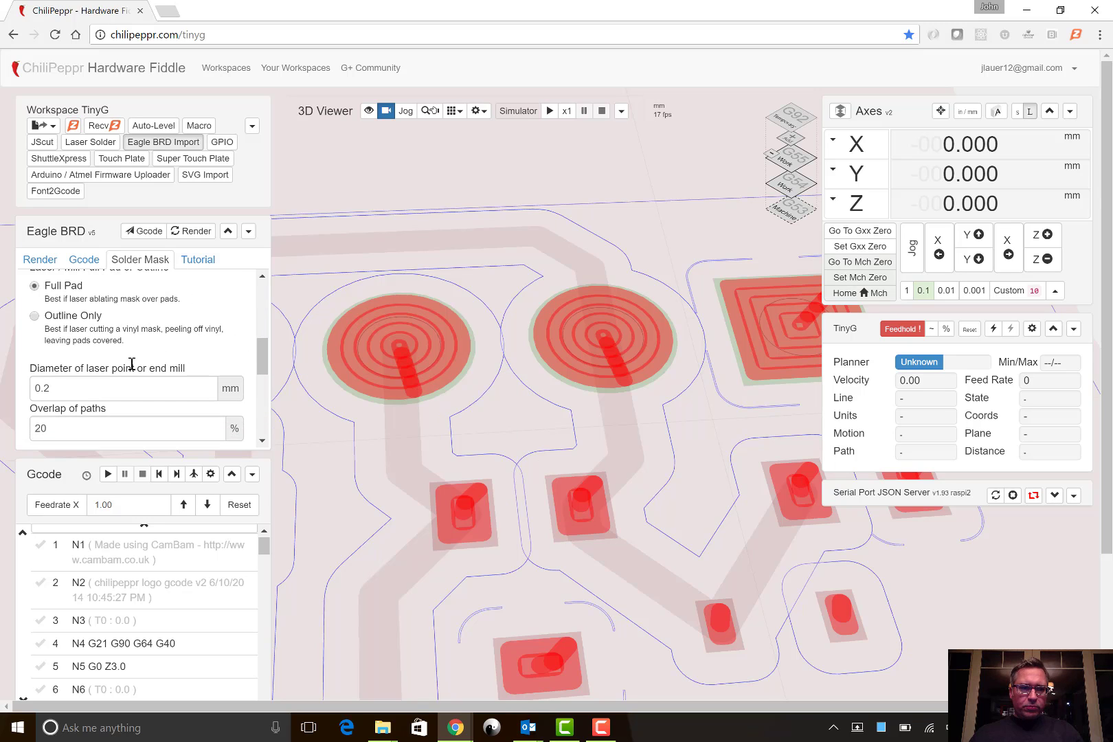
pyautogui.click(119, 372)
pyautogui.press('BackSpace')
pyautogui.write('3')
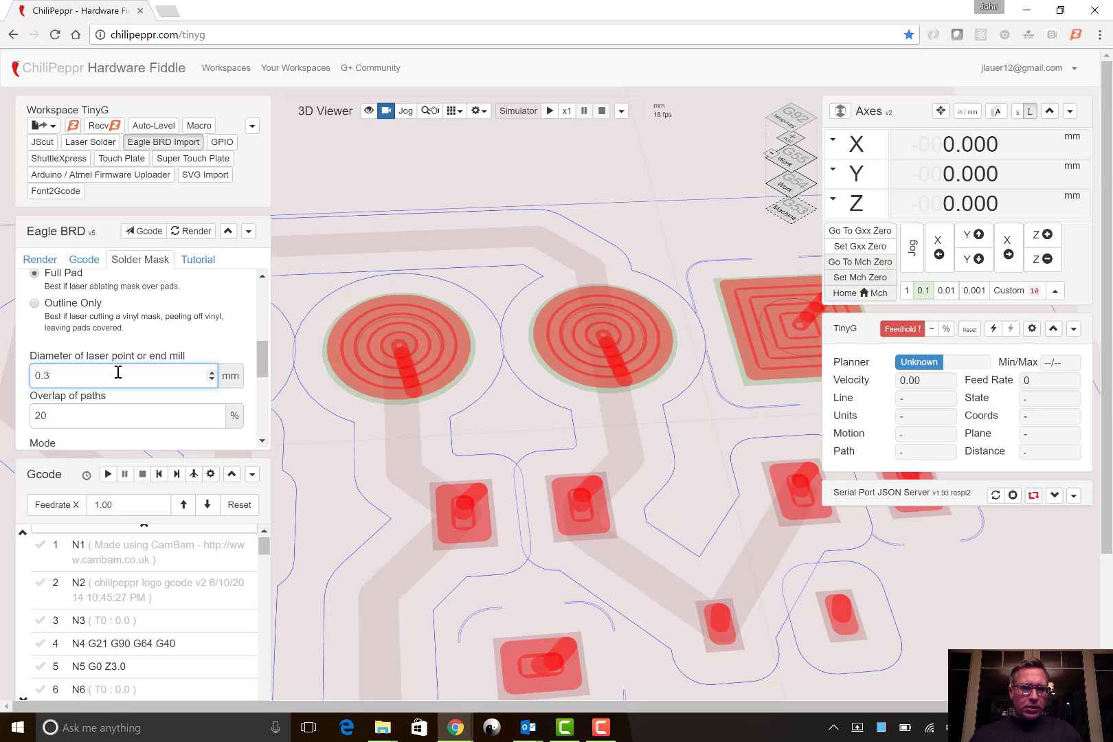
pyautogui.click(194, 340)
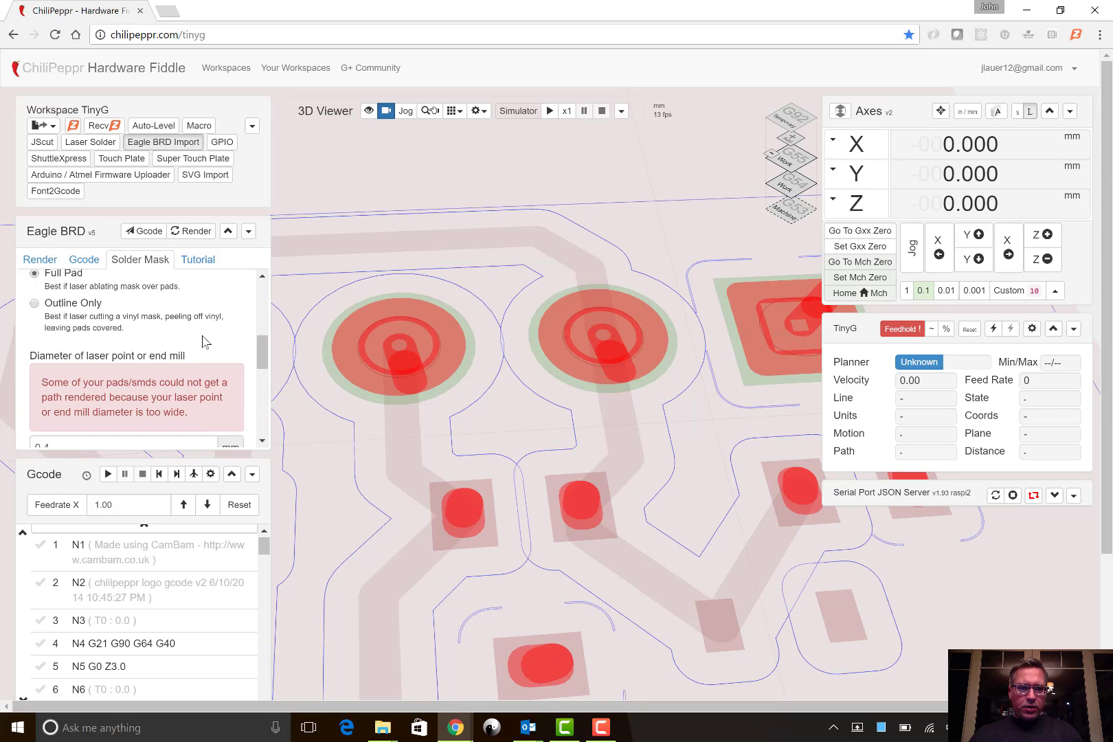
pyautogui.scroll(-1, 203, 342)
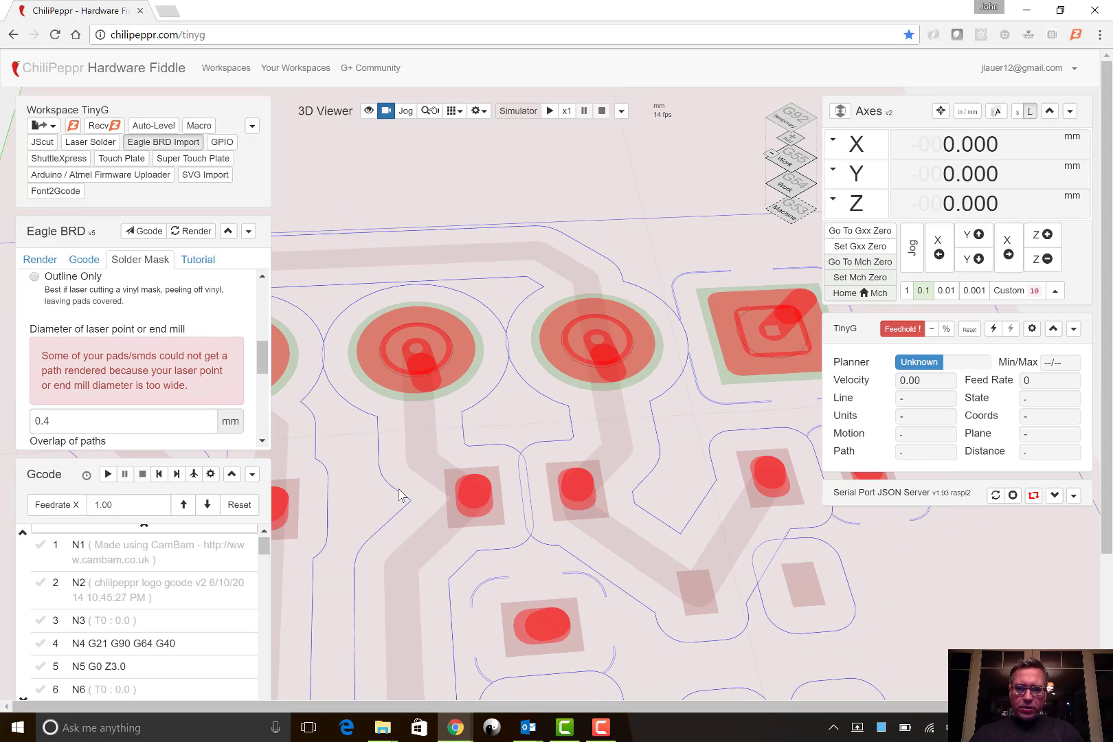
pyautogui.moveTo(686, 566)
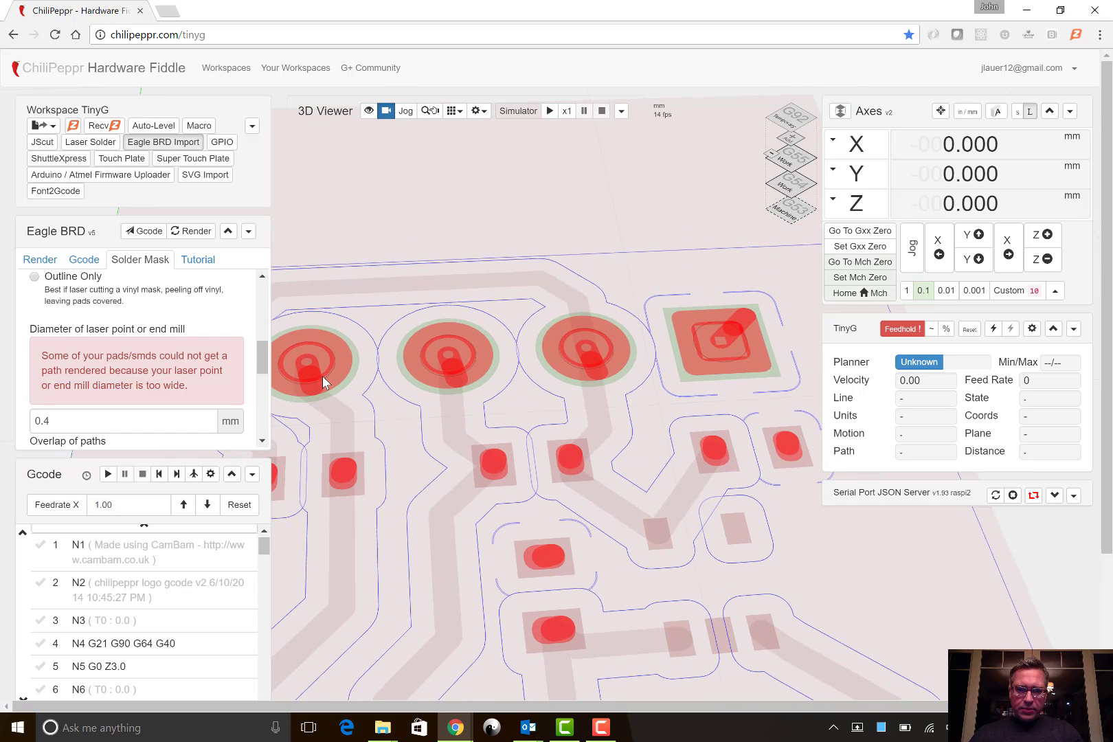
# - Try a laser point diameter of 0.1 mm, check the pads, and set the diameter back to 0.2 mm
pyautogui.click(119, 421)
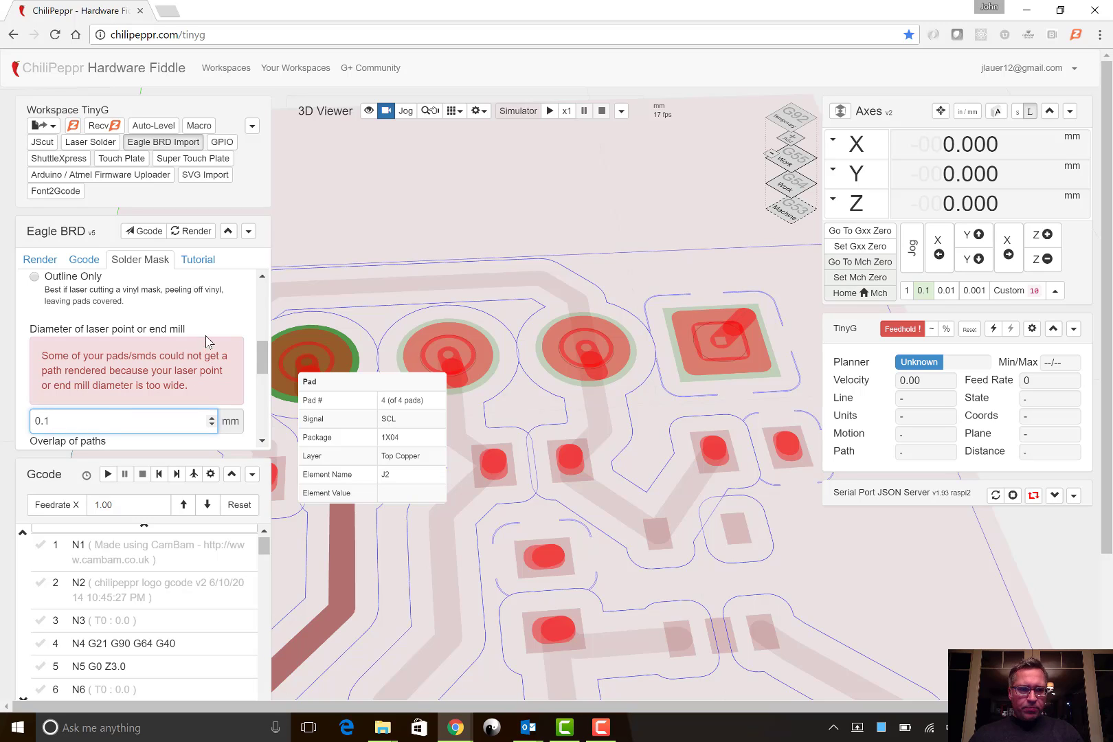
pyautogui.press('Return')
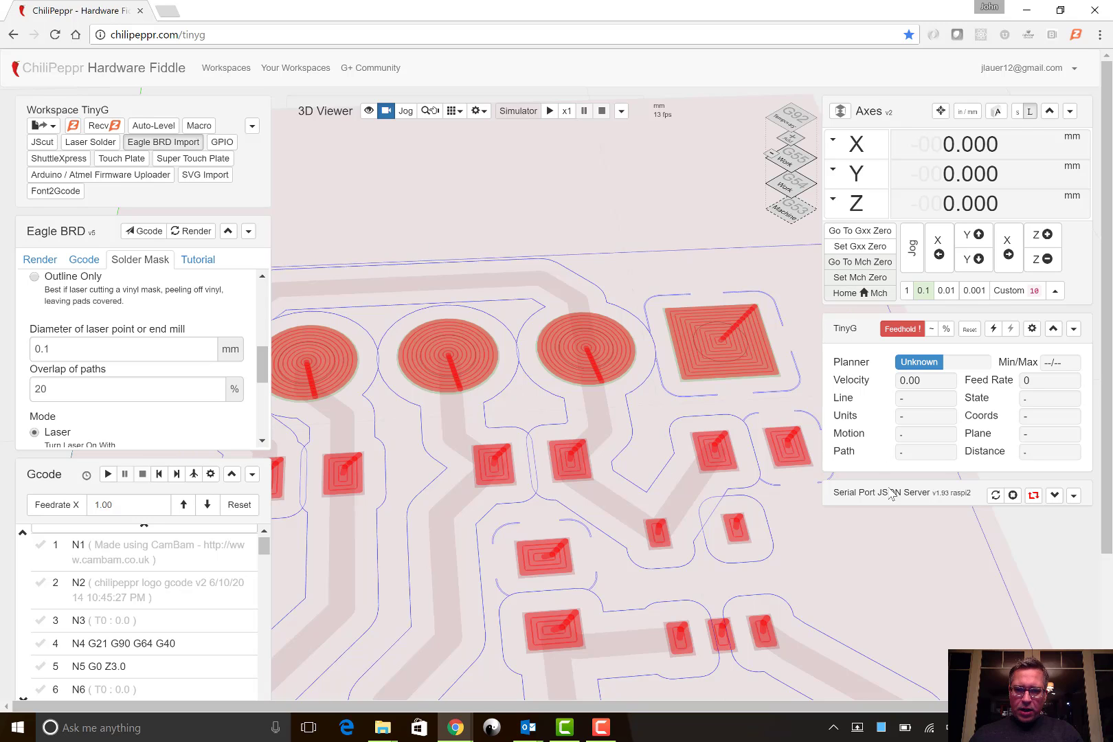
pyautogui.moveTo(818, 573)
pyautogui.mouseDown()
pyautogui.moveTo(718, 624)
pyautogui.moveTo(826, 572)
pyautogui.mouseUp()
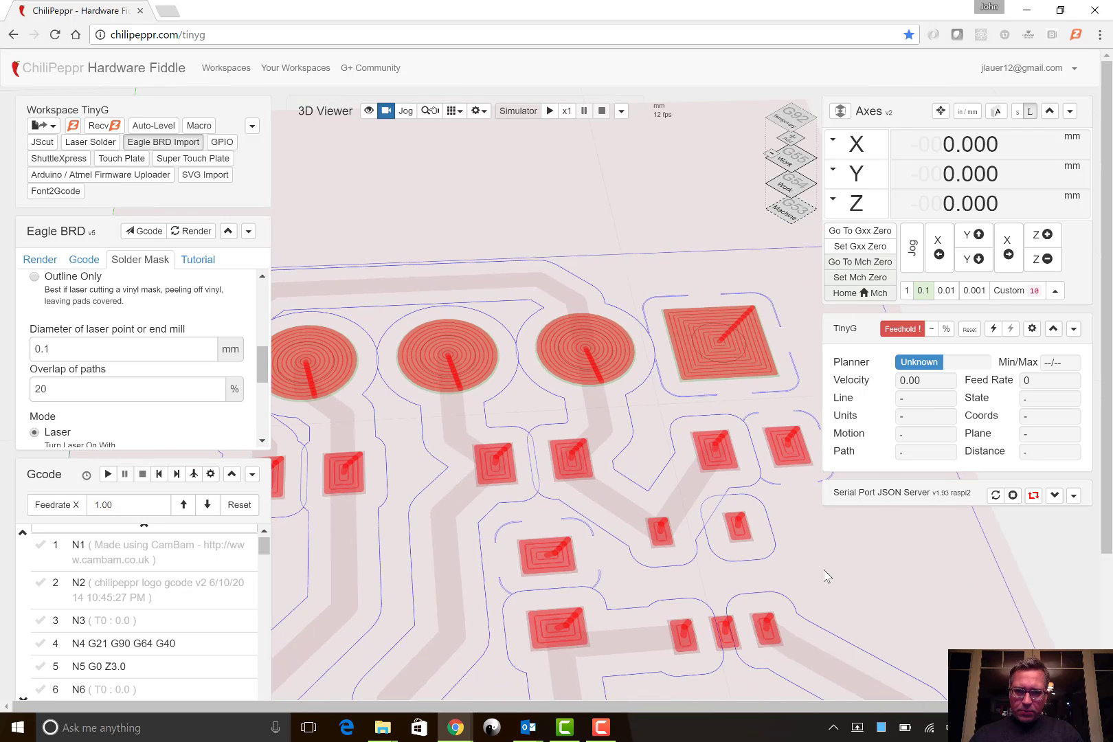
pyautogui.click(118, 354)
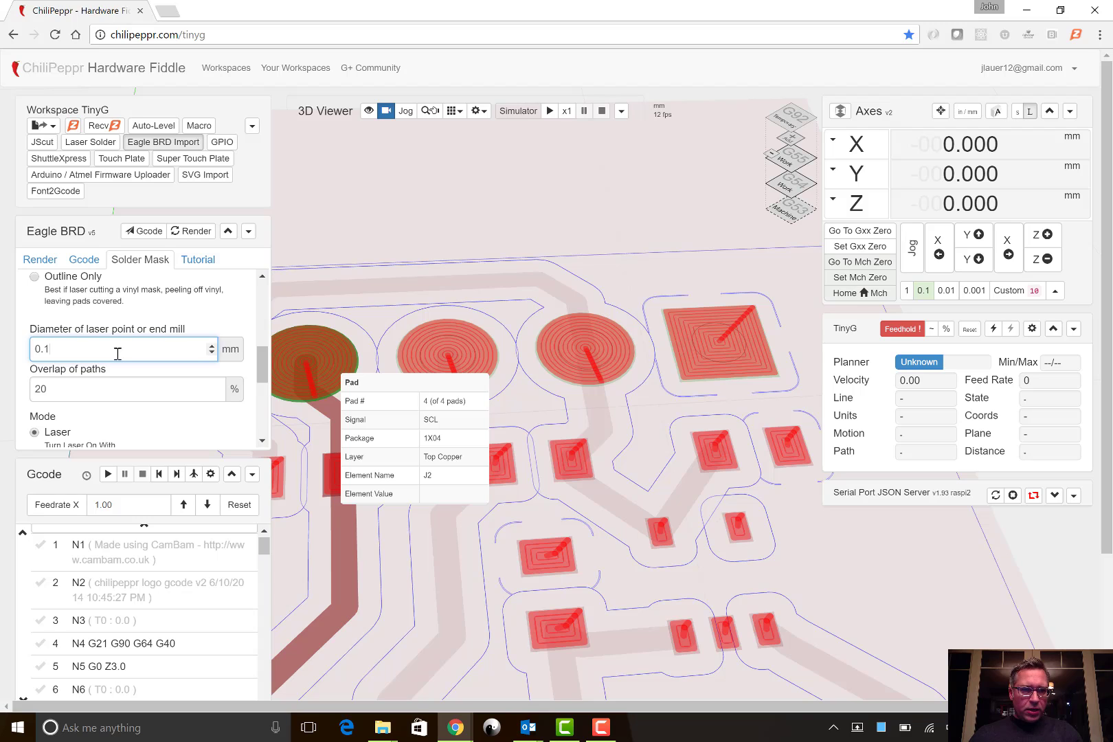
# - Set the overlap of paths to 55 % and inspect the denser rings on the round pads
pyautogui.click(102, 389)
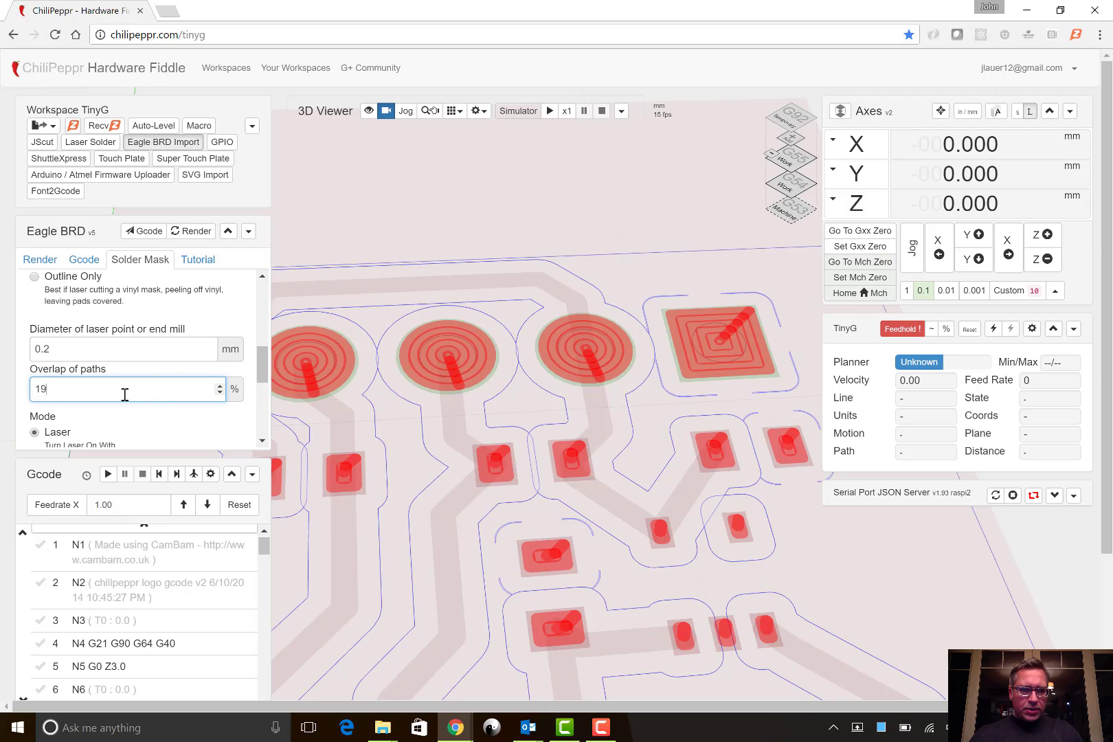
pyautogui.press('BackSpace')
pyautogui.write('9')
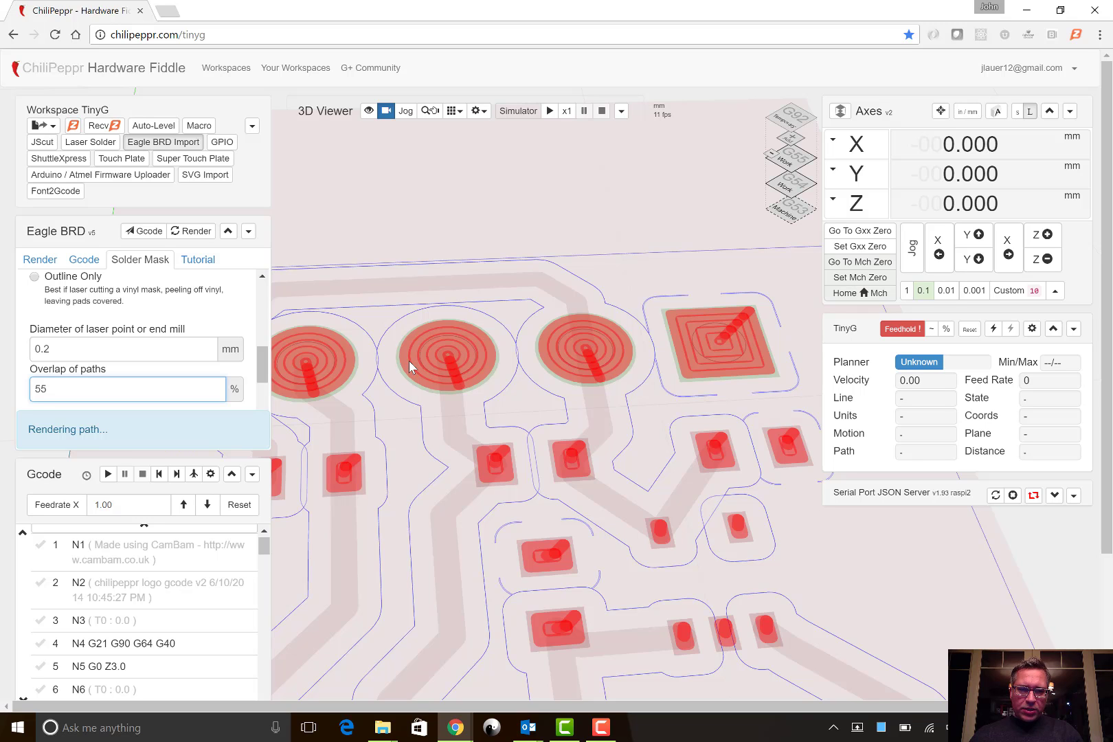
pyautogui.scroll(5, 408, 361)
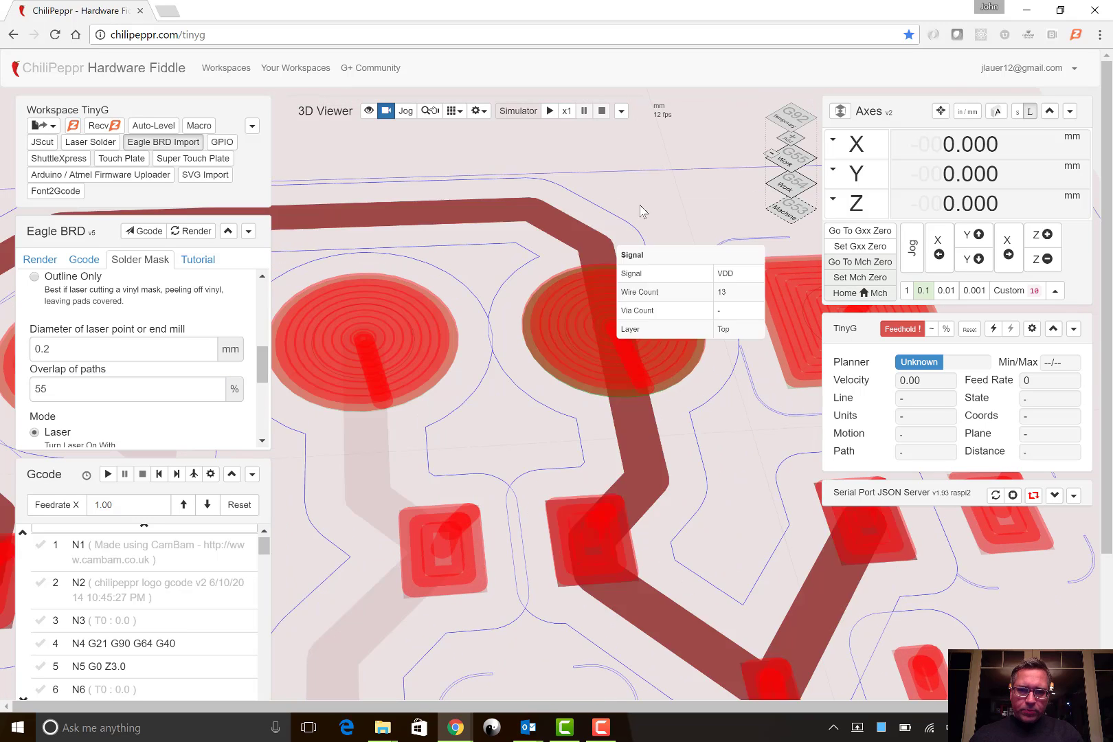
pyautogui.moveTo(640, 212); pyautogui.dragTo(651, 270, button='right')
pyautogui.scroll(-1, 651, 270)
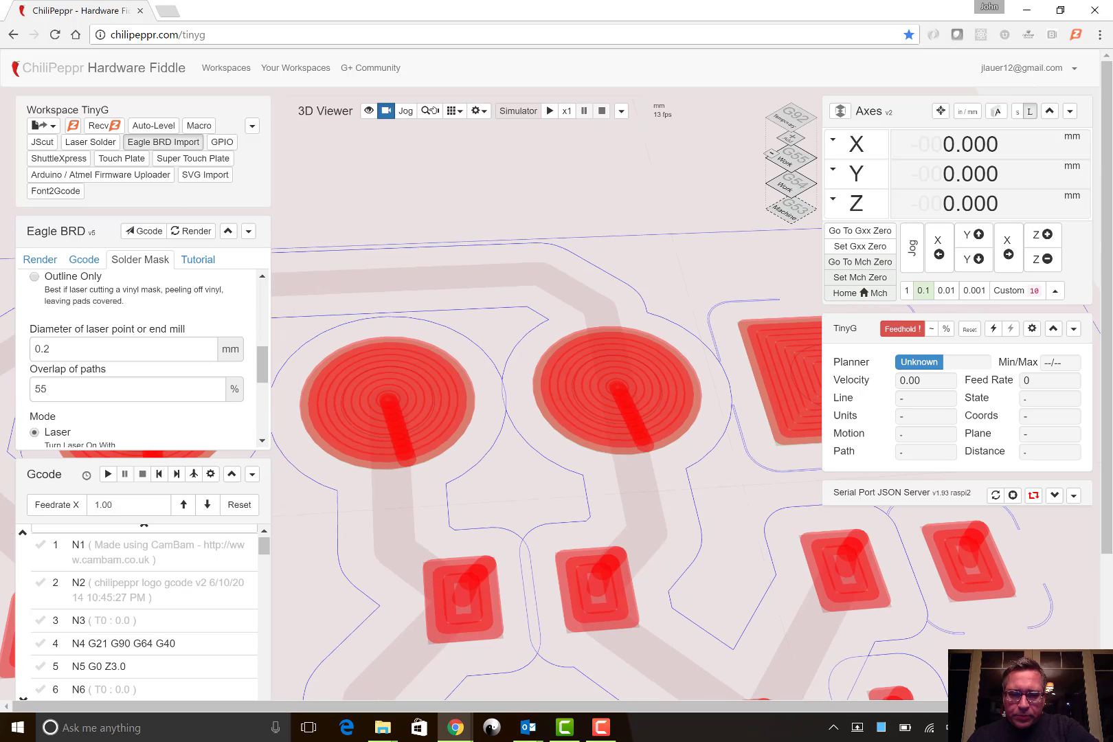
pyautogui.scroll(2, 546, 383)
pyautogui.scroll(3, 557, 367)
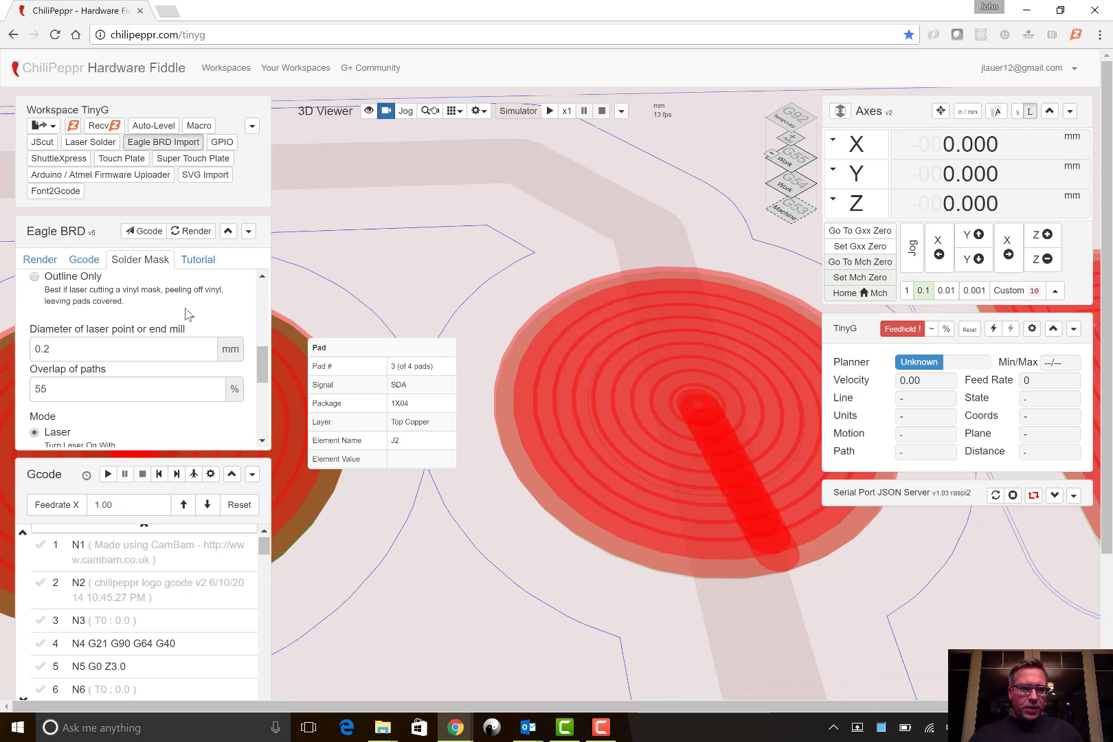
# - Set the overlap of paths to 0 % and check the laser path on the round pads
pyautogui.doubleClick(40, 389)
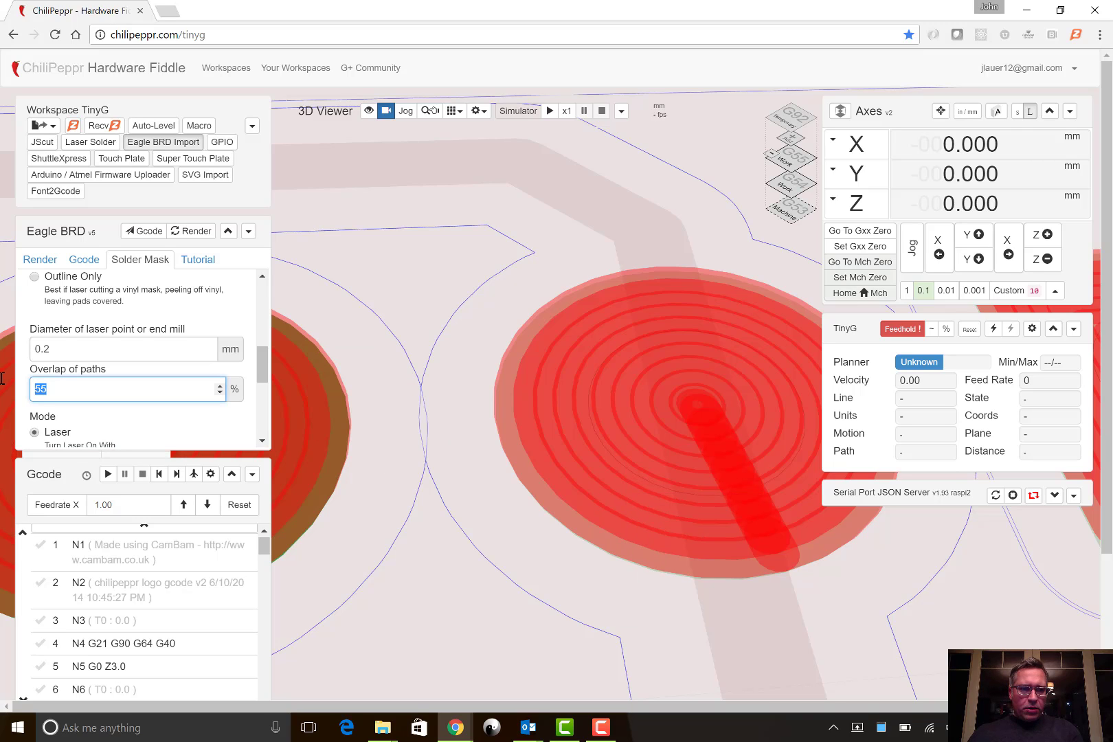
pyautogui.write('0')
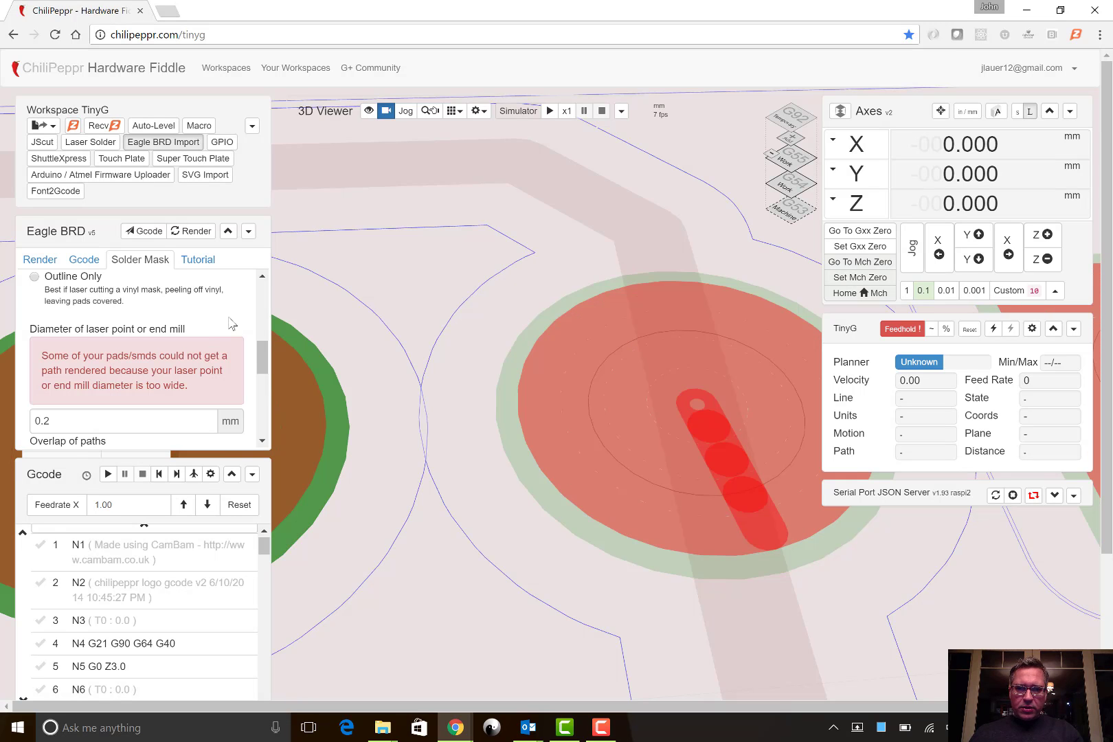
pyautogui.scroll(-5, 467, 382)
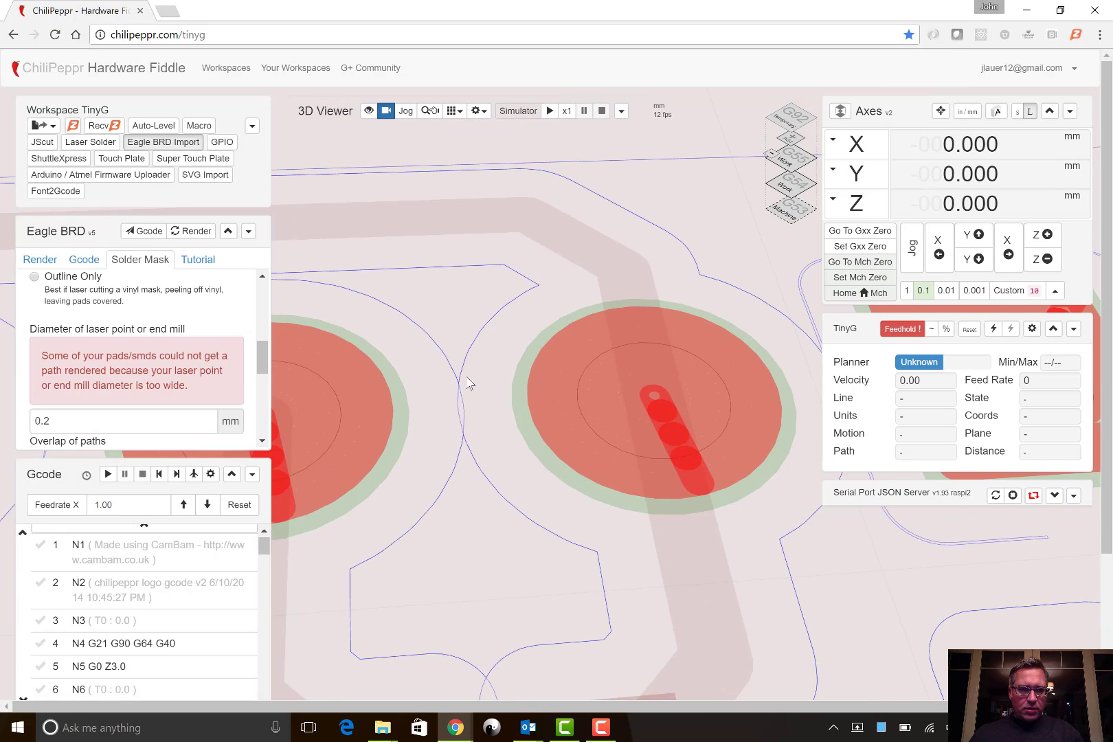
# - Set the overlap of paths to 20 % for the 0.2 mm laser point and regenerate the pad paths
pyautogui.scroll(-5, 467, 383)
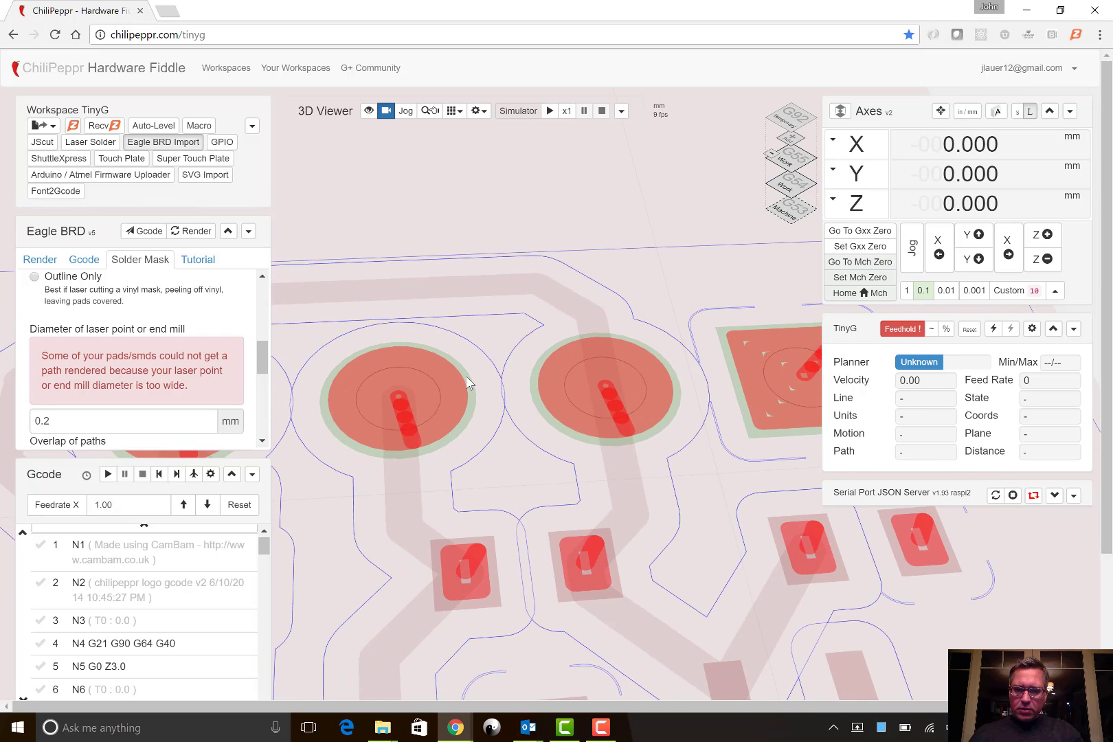
pyautogui.scroll(-2, 466, 376)
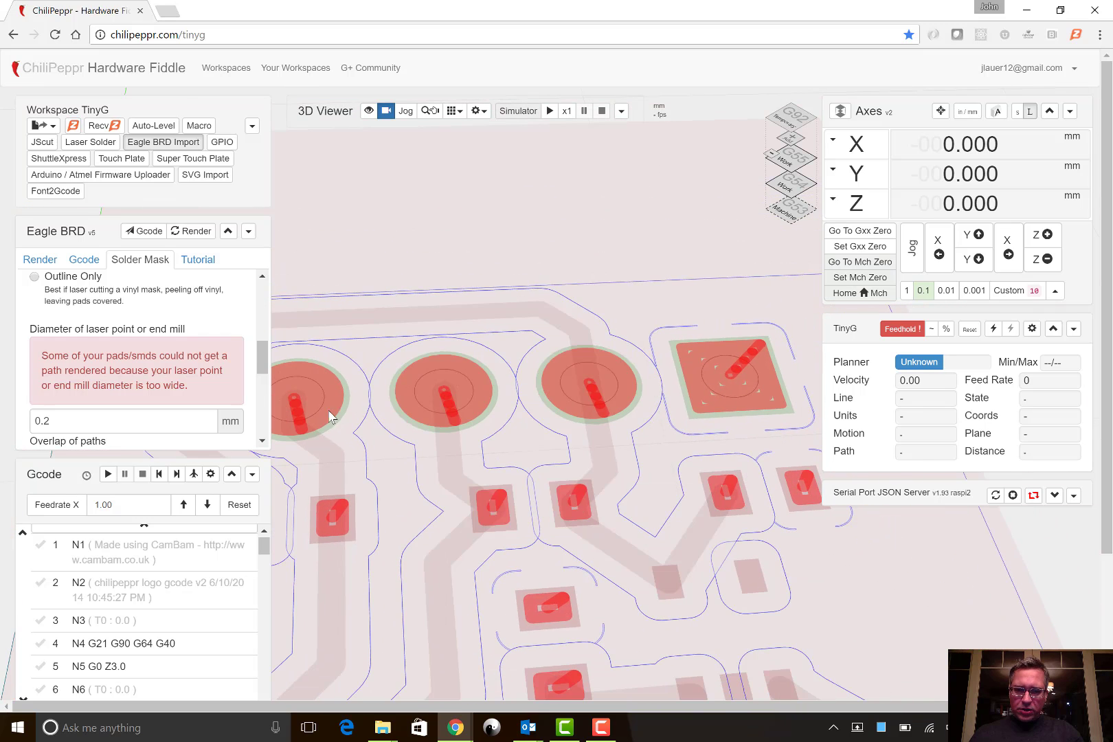
pyautogui.scroll(-1, 207, 347)
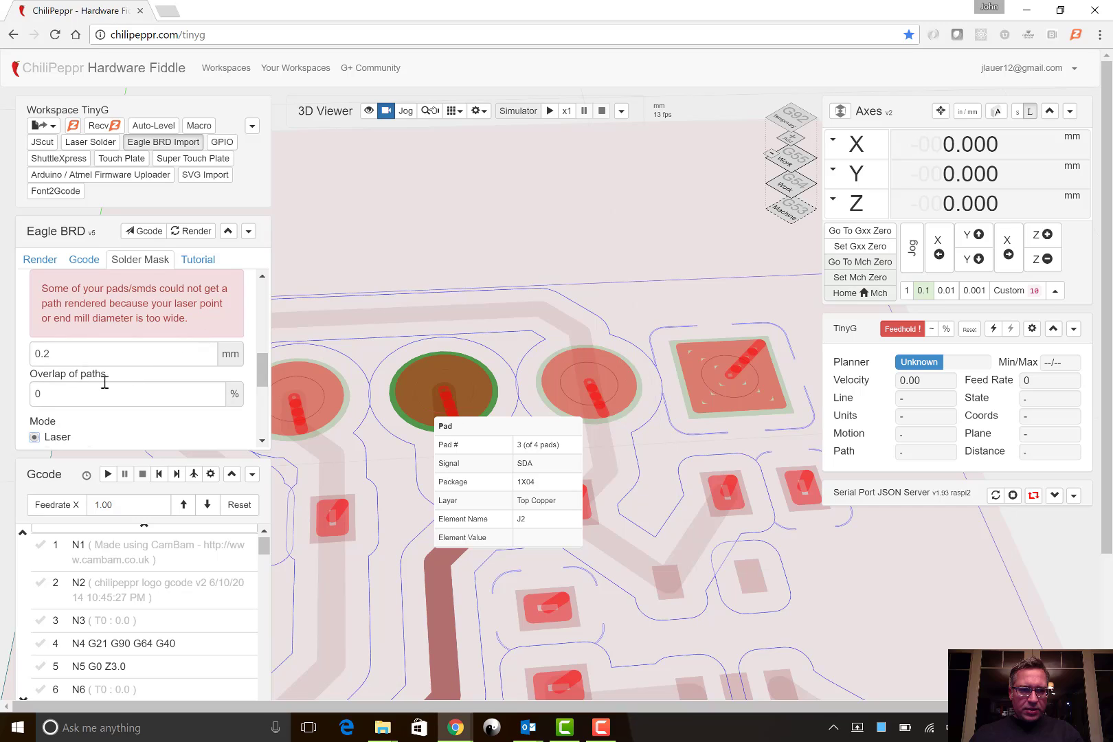
pyautogui.click(41, 395)
pyautogui.moveTo(8, 404); pyautogui.dragTo(2, 405)
pyautogui.write('20')
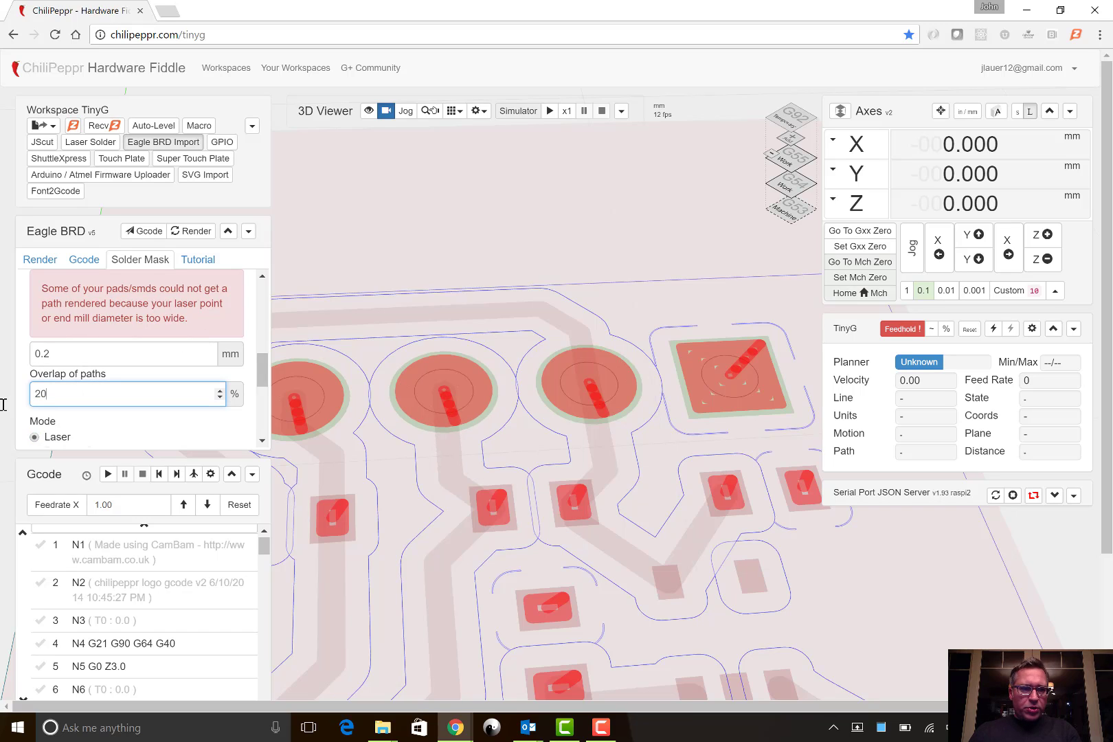
pyautogui.click(147, 407)
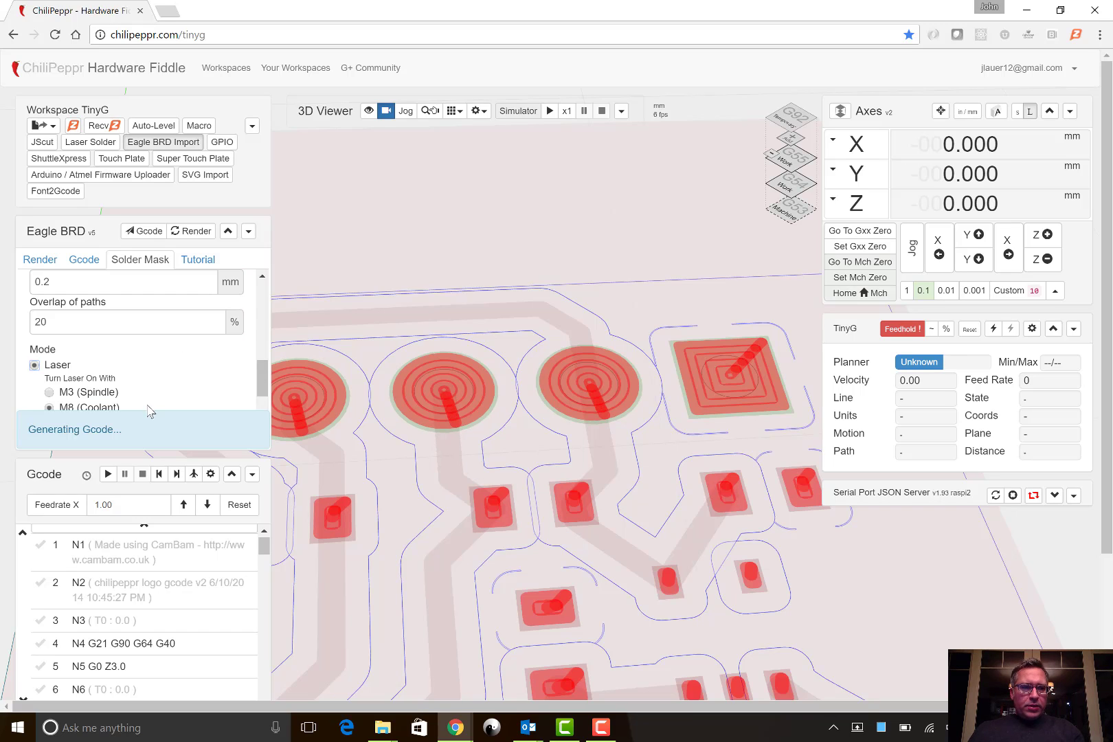
# - Switch the solder mask mode to Mill and set the feedrate of the laser / mill to 50 mm/min
pyautogui.scroll(2, 182, 363)
pyautogui.scroll(1, 181, 367)
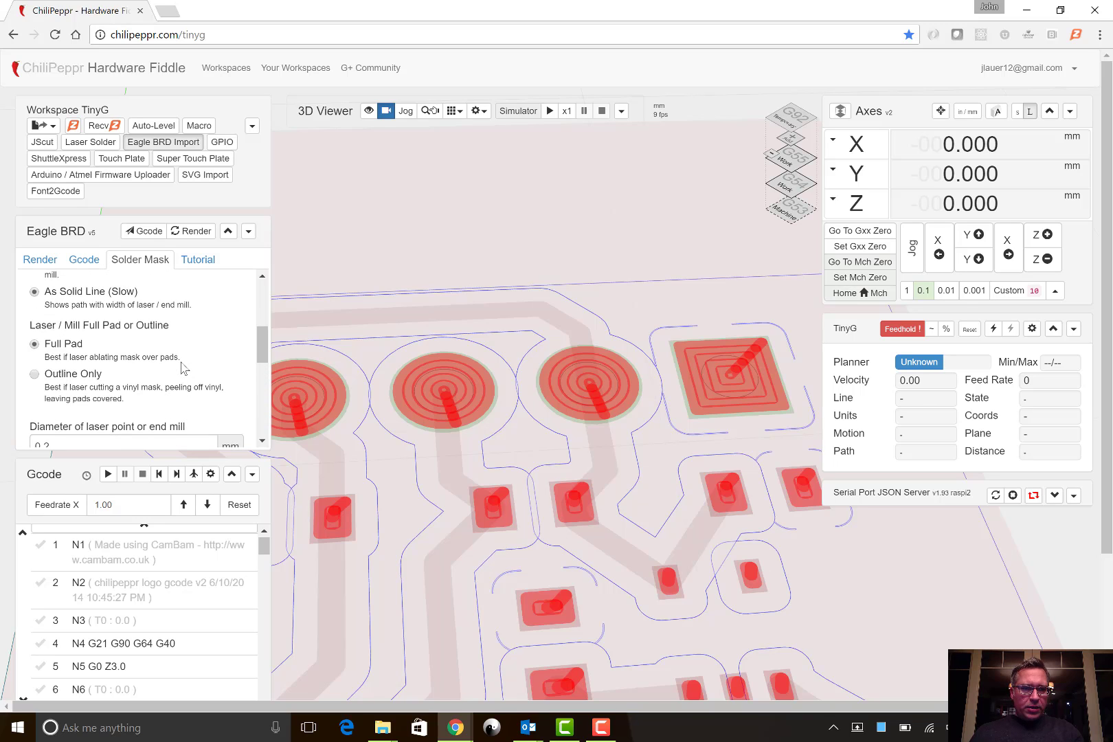
pyautogui.scroll(-2, 181, 364)
pyautogui.scroll(-3, 182, 363)
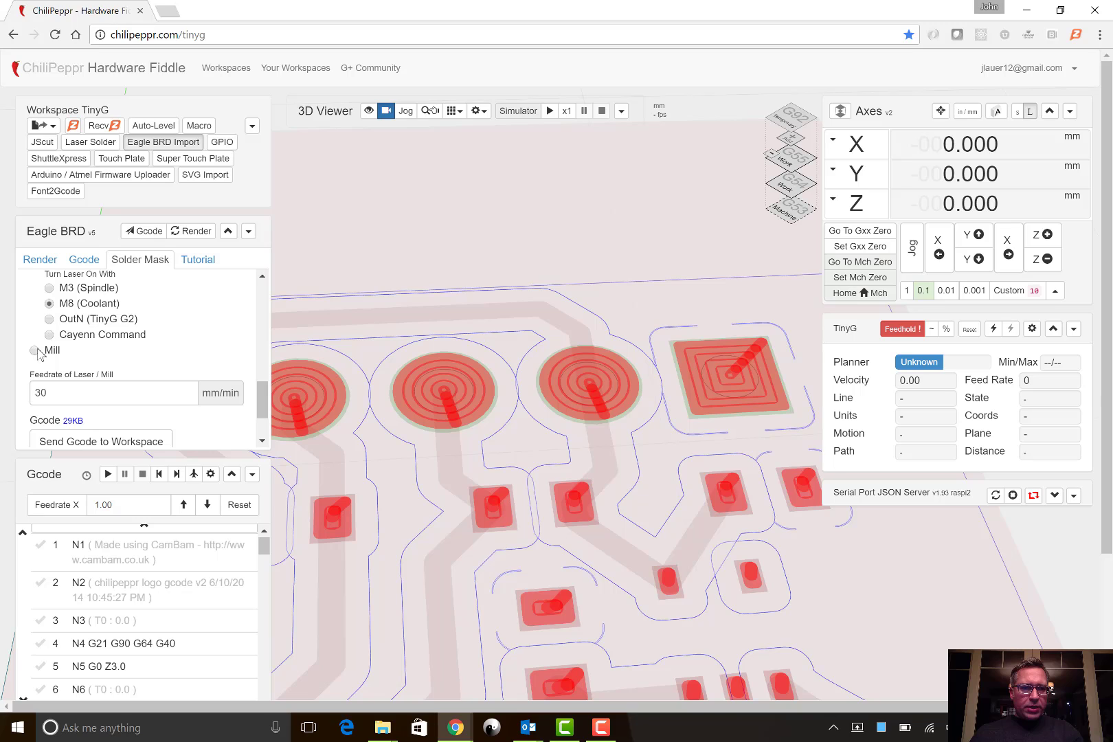
pyautogui.click(34, 351)
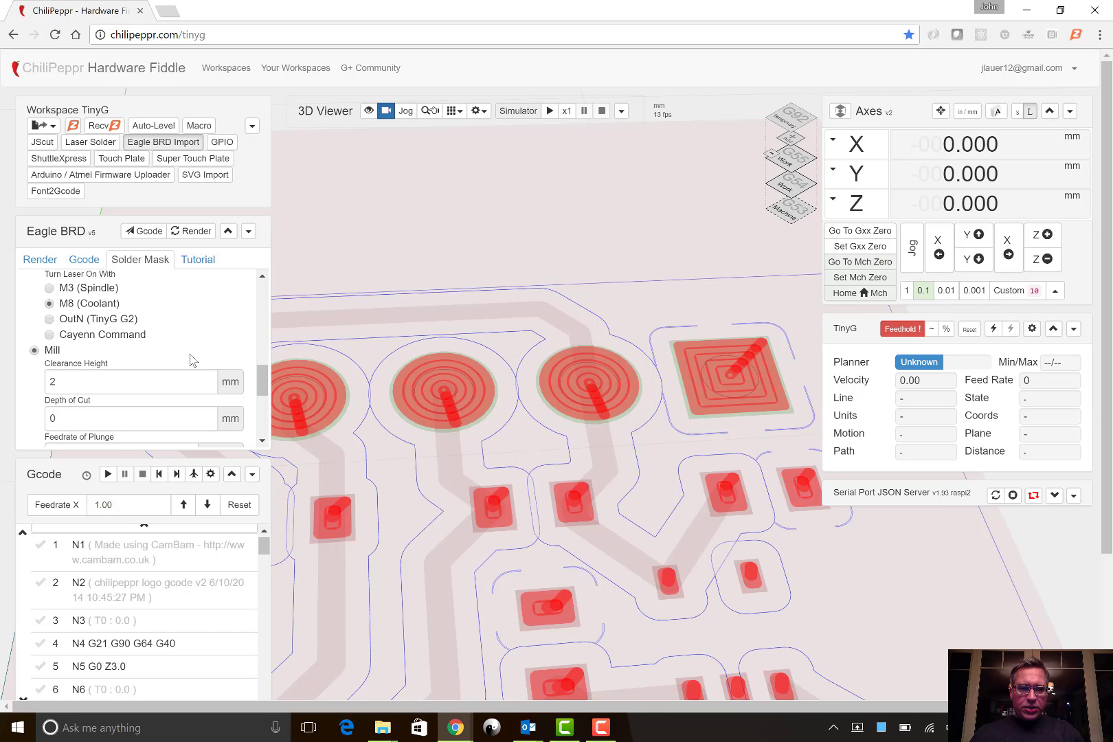
pyautogui.scroll(-3, 172, 347)
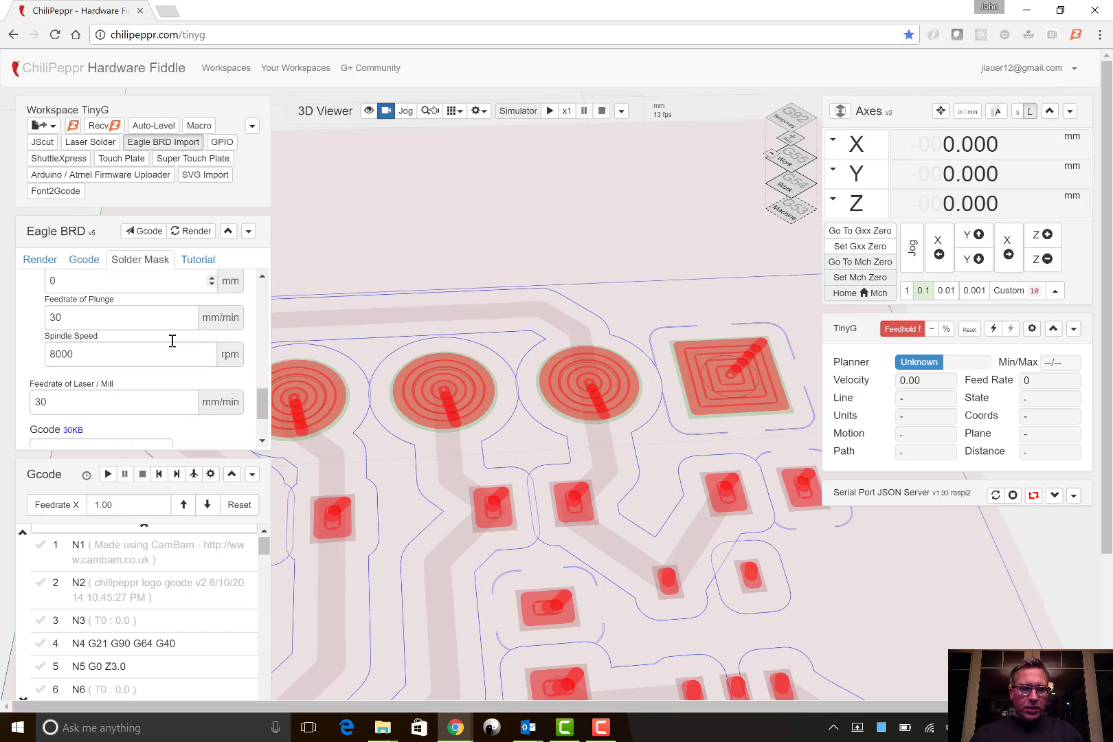
pyautogui.scroll(-1, 161, 347)
pyautogui.click(110, 366)
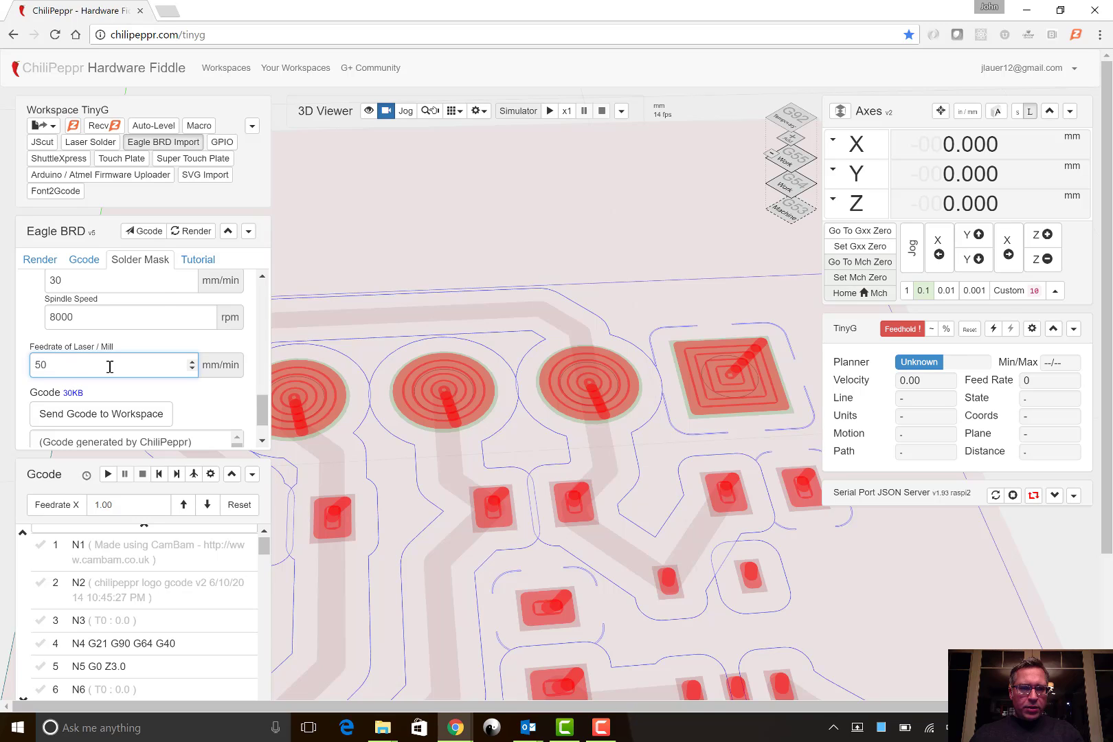
# - Choose M3 (Spindle) for turning the laser on and switch the solder mask mode back to Laser
pyautogui.scroll(4, 161, 296)
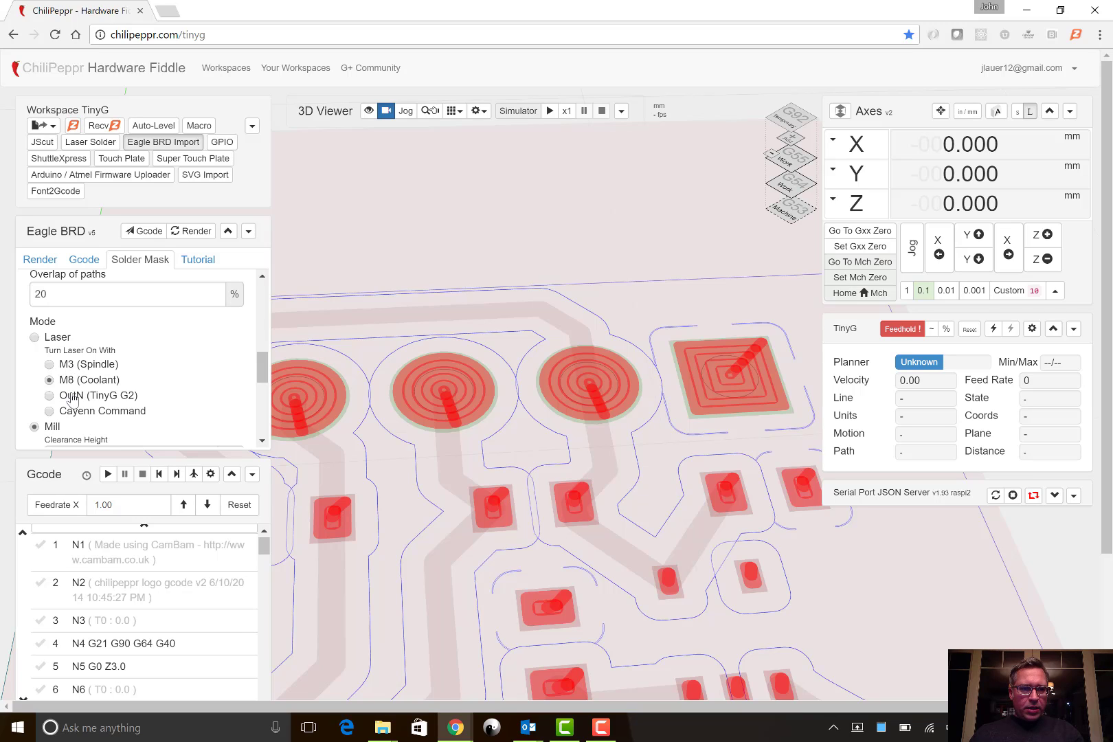
pyautogui.click(67, 364)
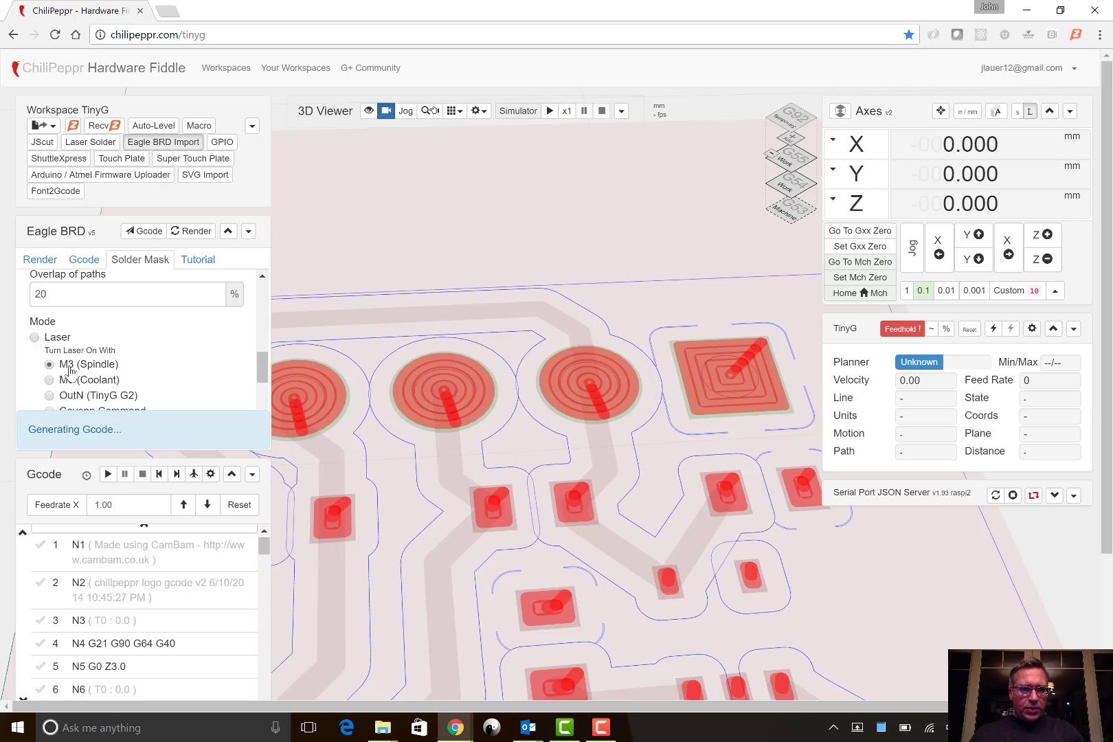
pyautogui.scroll(-2, 70, 371)
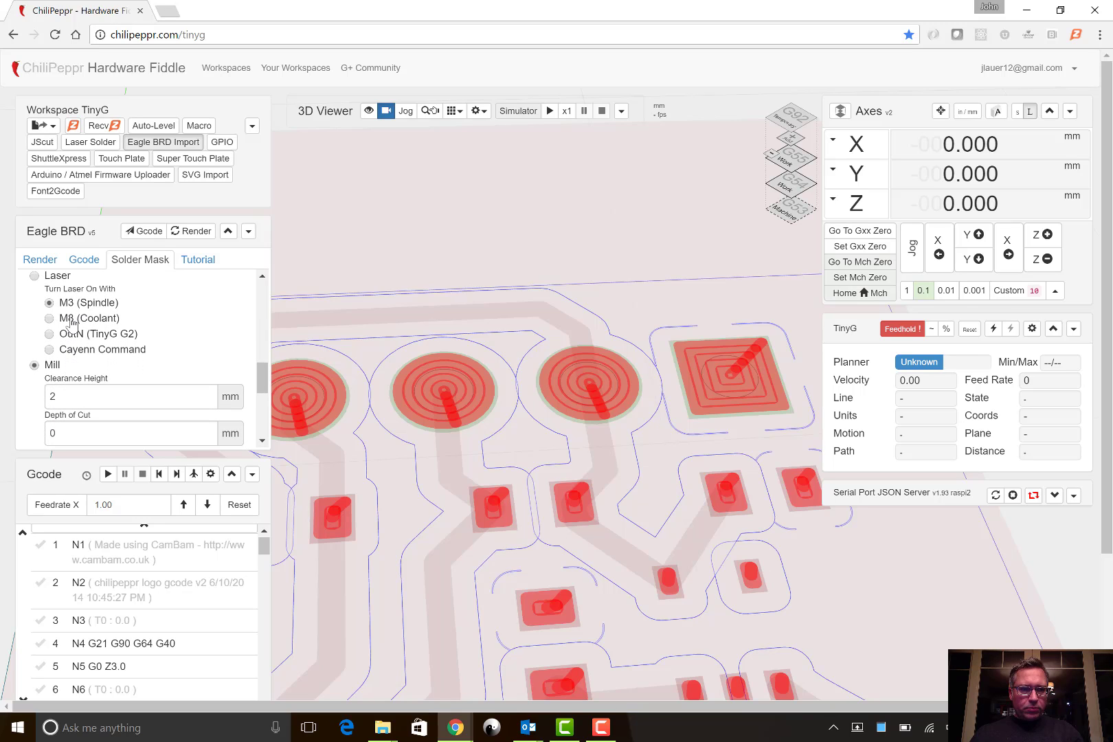
pyautogui.scroll(-2, 72, 323)
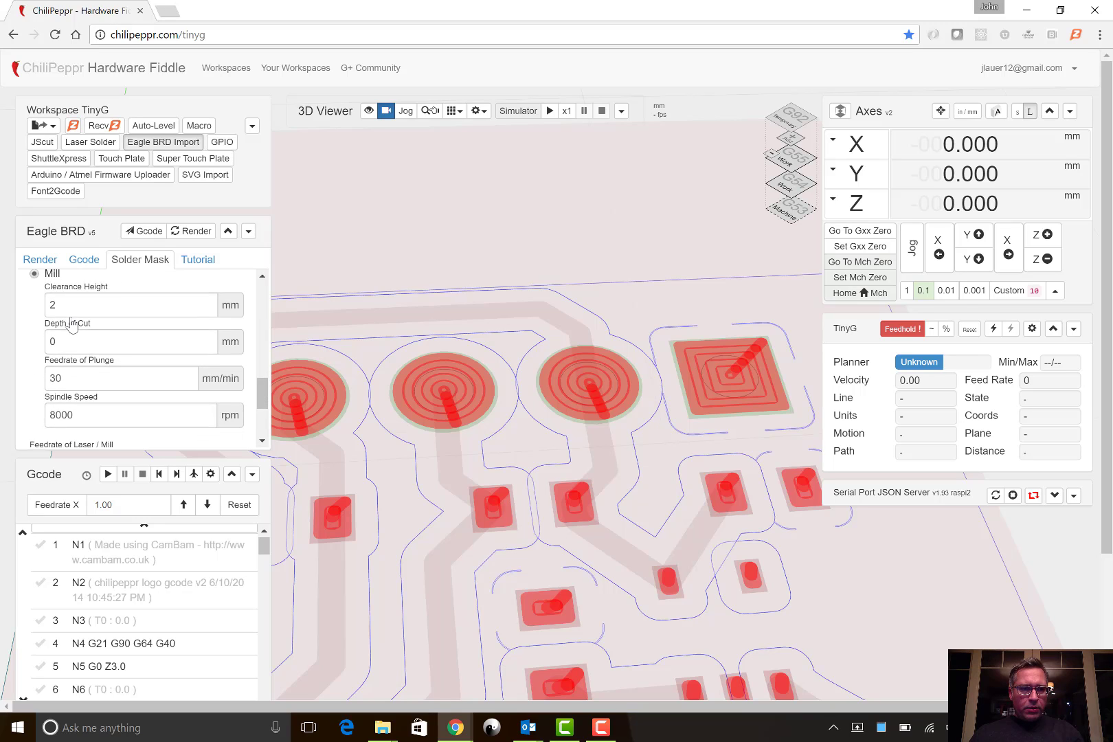
pyautogui.scroll(3, 72, 323)
pyautogui.scroll(1, 71, 323)
pyautogui.click(58, 309)
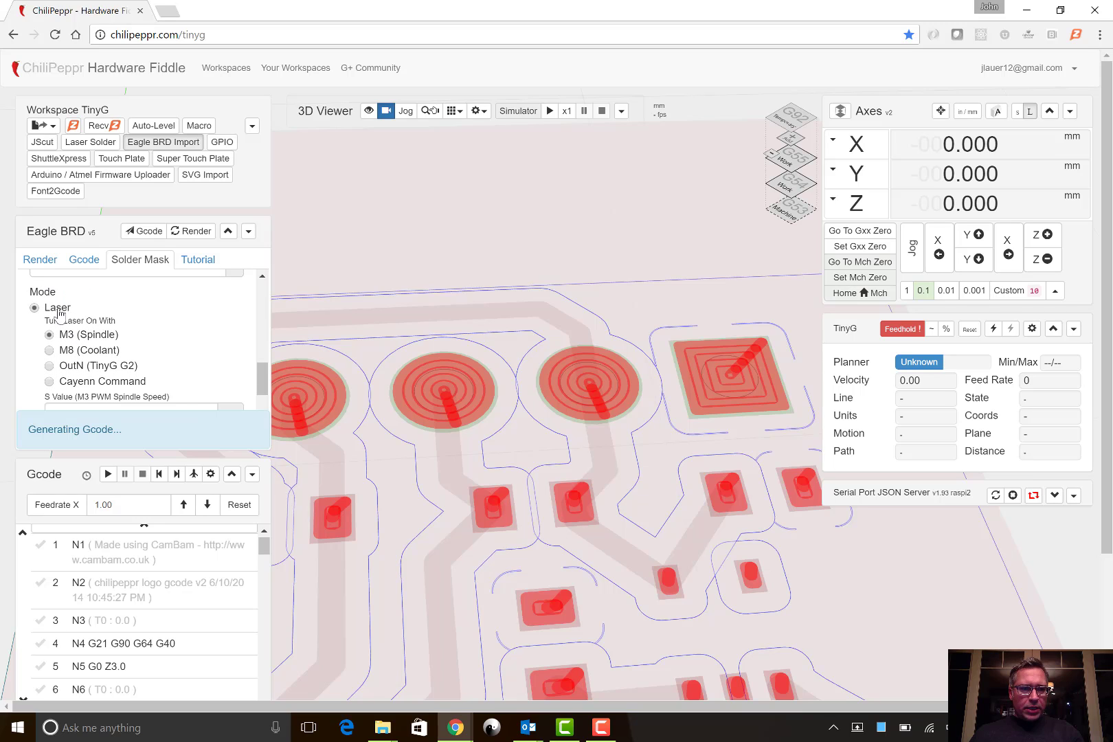
# - Read the TinyG PWM notes and set the S value for the M3 PWM spindle speed to 0.5
pyautogui.scroll(-1, 114, 347)
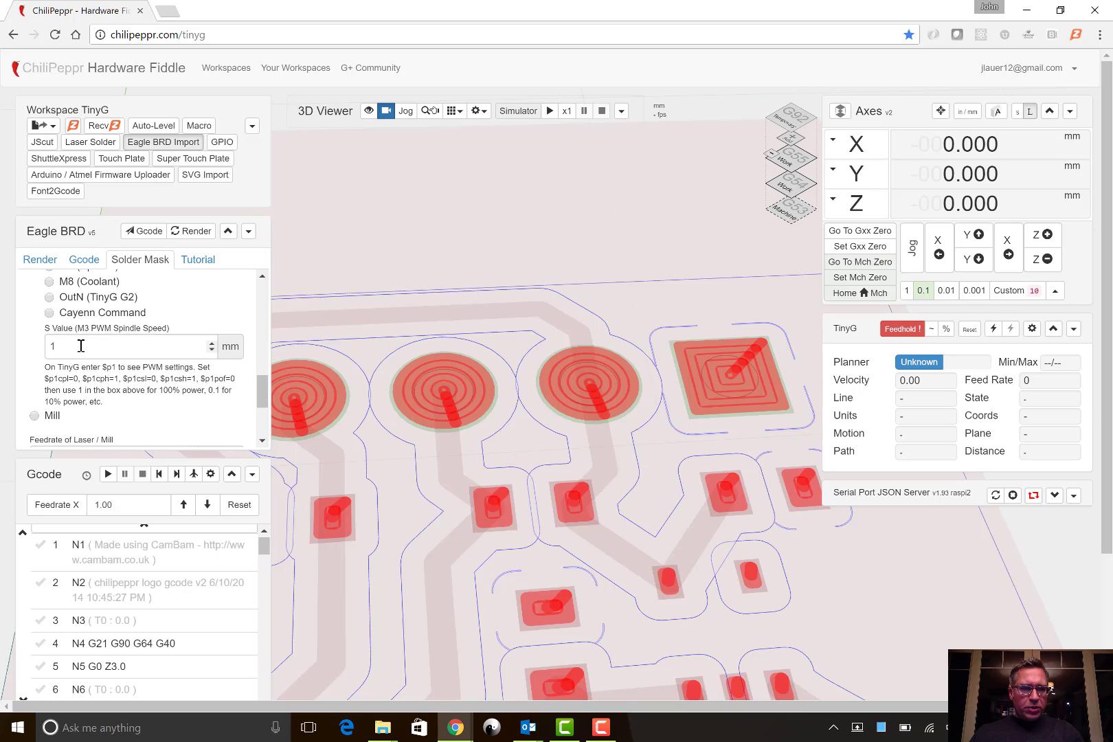
pyautogui.moveTo(79, 347); pyautogui.dragTo(103, 401)
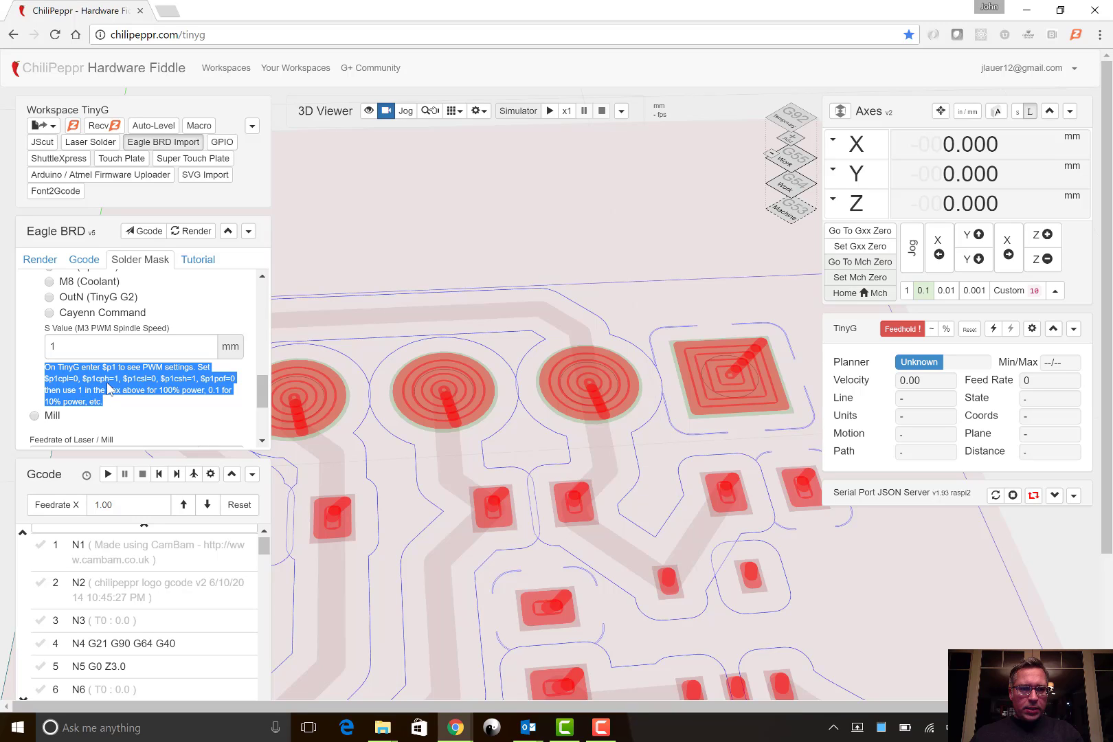
pyautogui.click(69, 348)
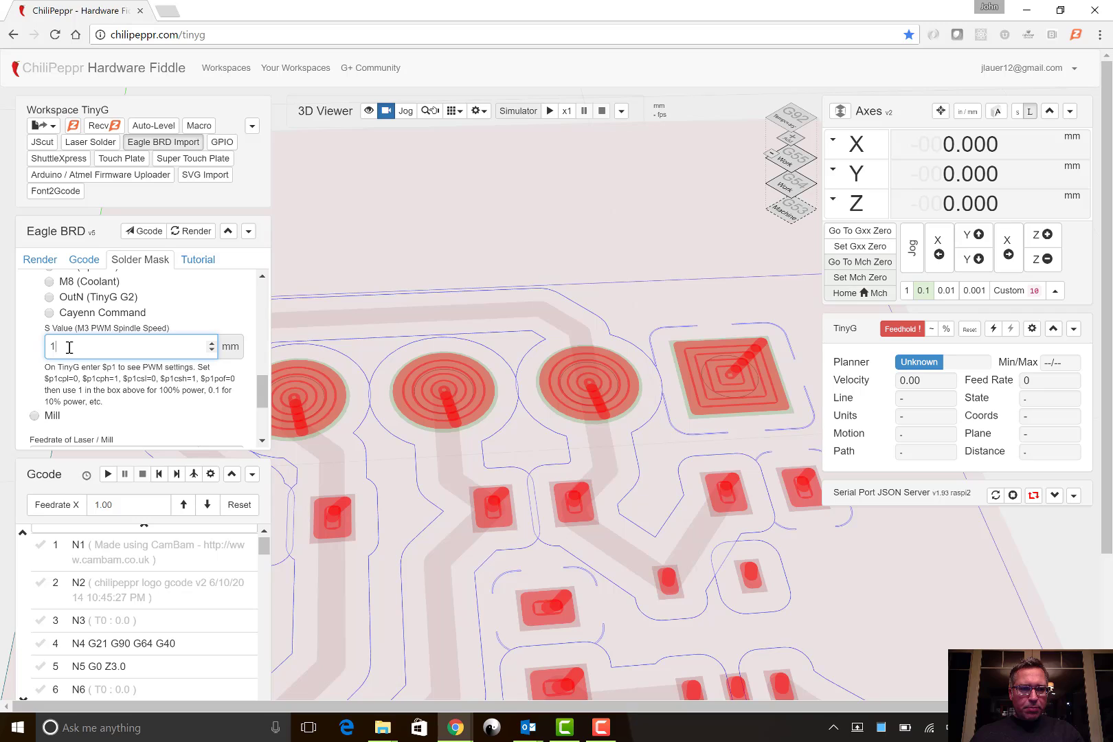
pyautogui.press('BackSpace')
pyautogui.write('0.5')
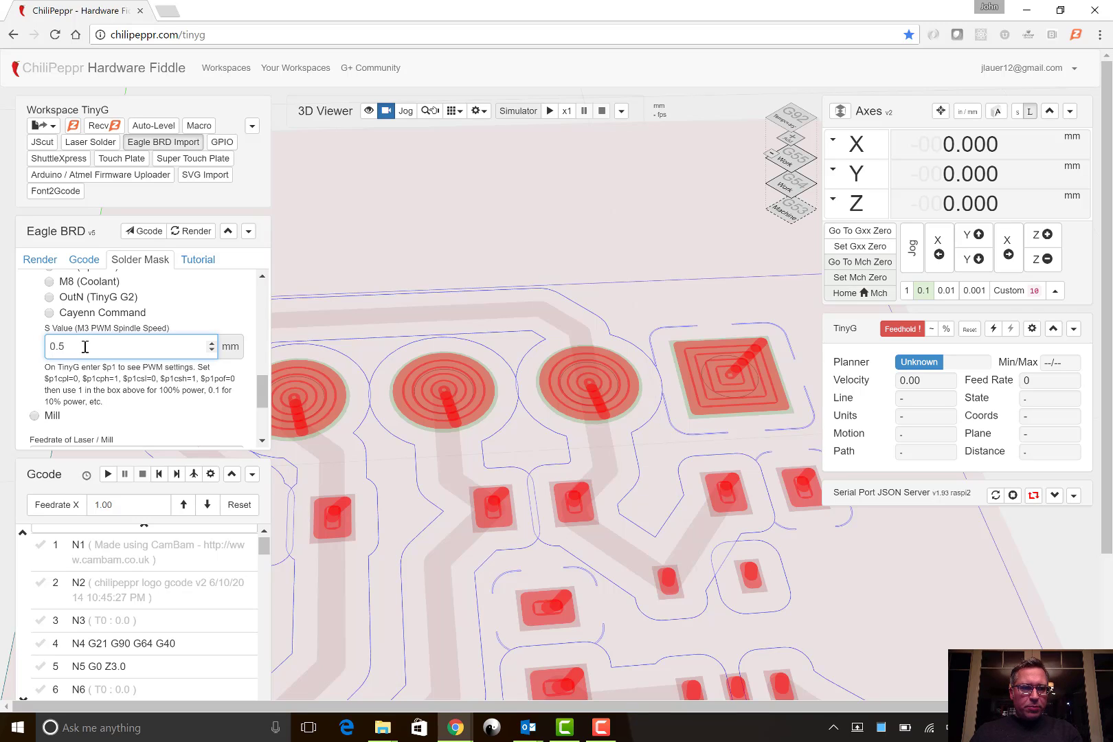
# - Try M8 (Coolant) for turning the laser on, and switch to OutN (TinyG G2) with output port 2
pyautogui.scroll(1, 85, 343)
pyautogui.click(88, 334)
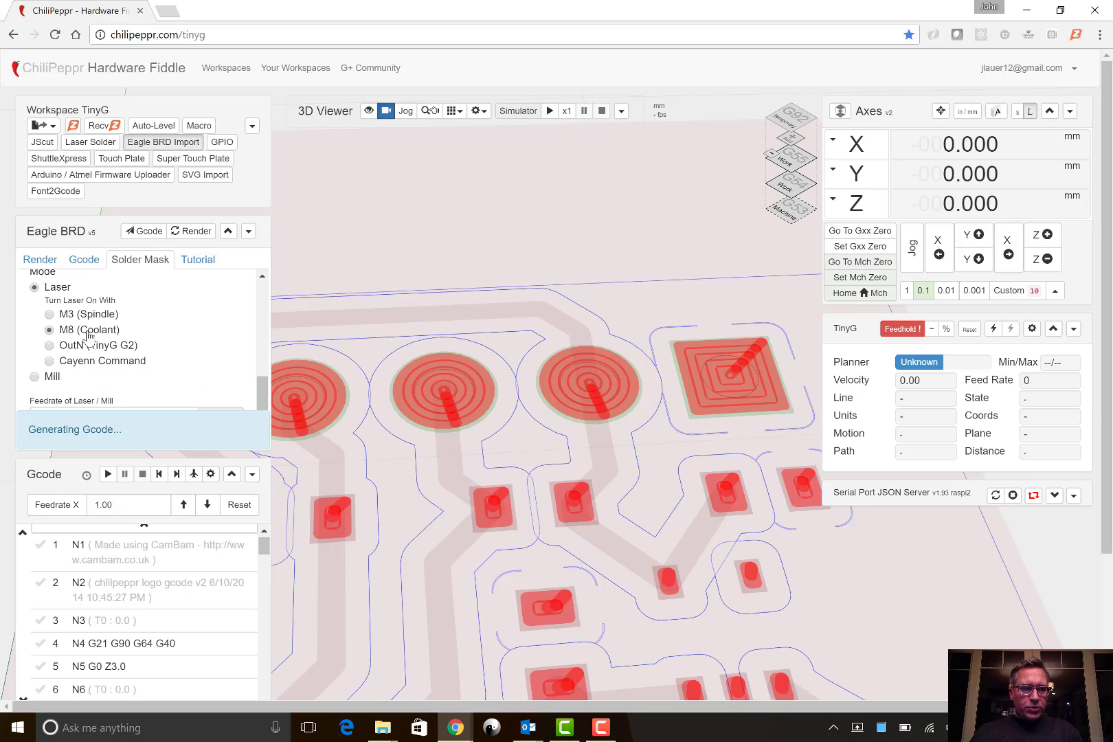
pyautogui.scroll(-1, 180, 324)
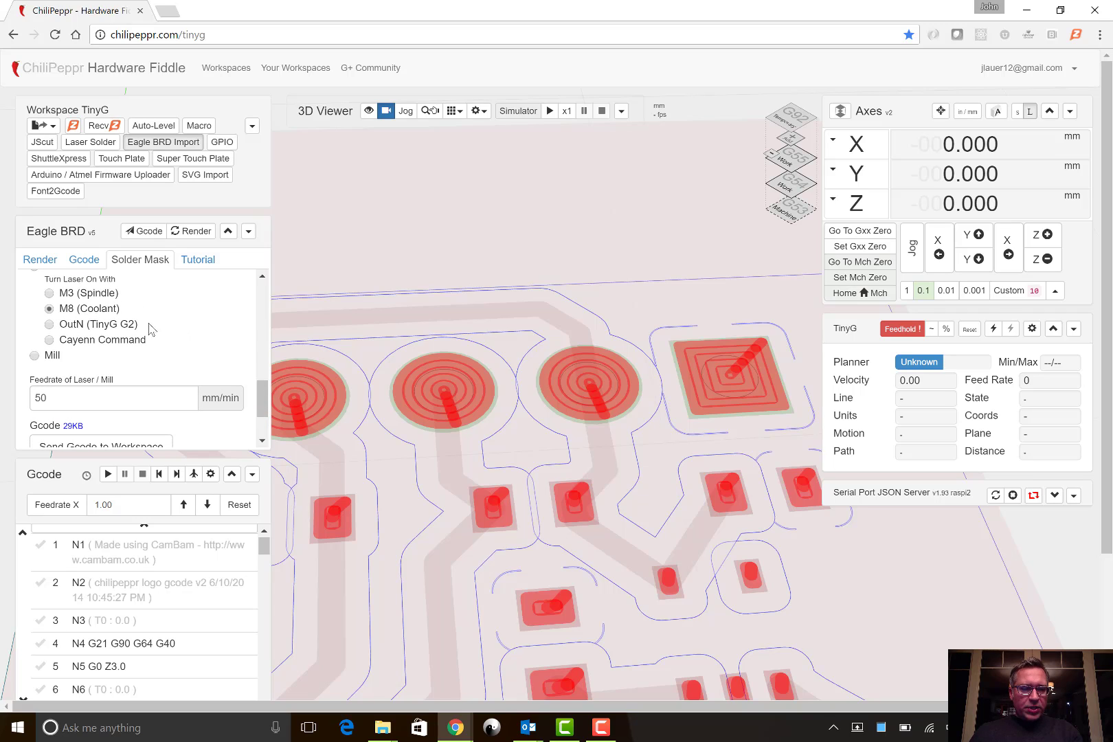
pyautogui.click(80, 323)
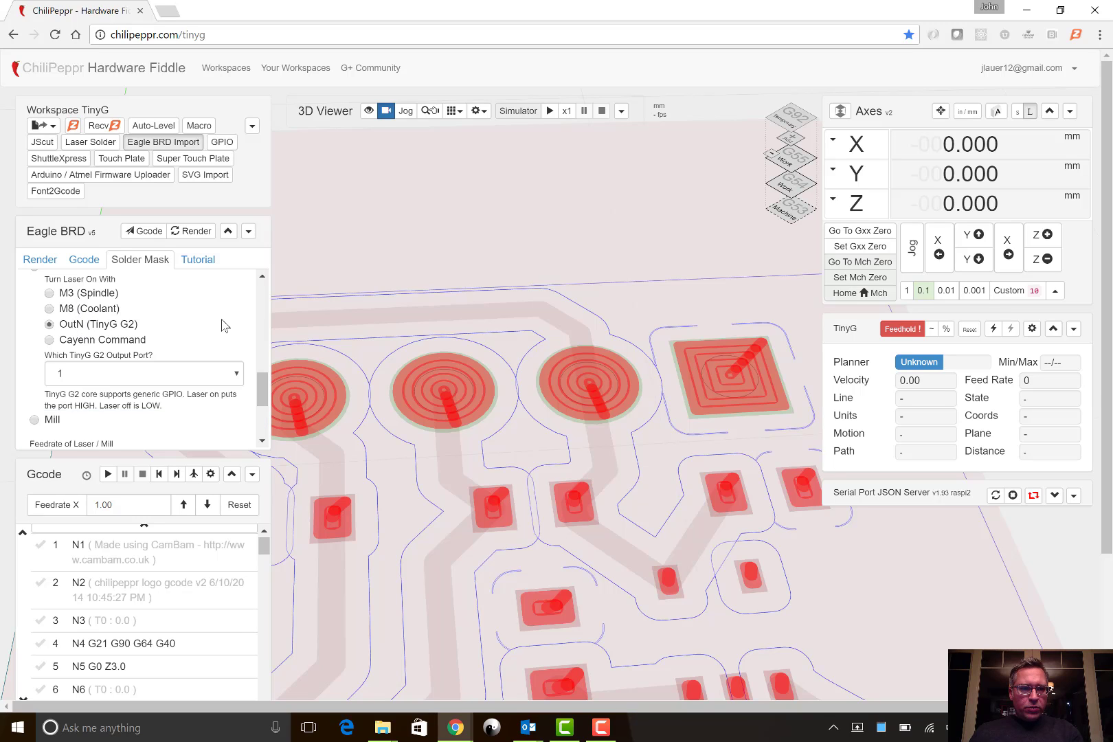
pyautogui.scroll(-1, 224, 326)
pyautogui.scroll(-1, 217, 334)
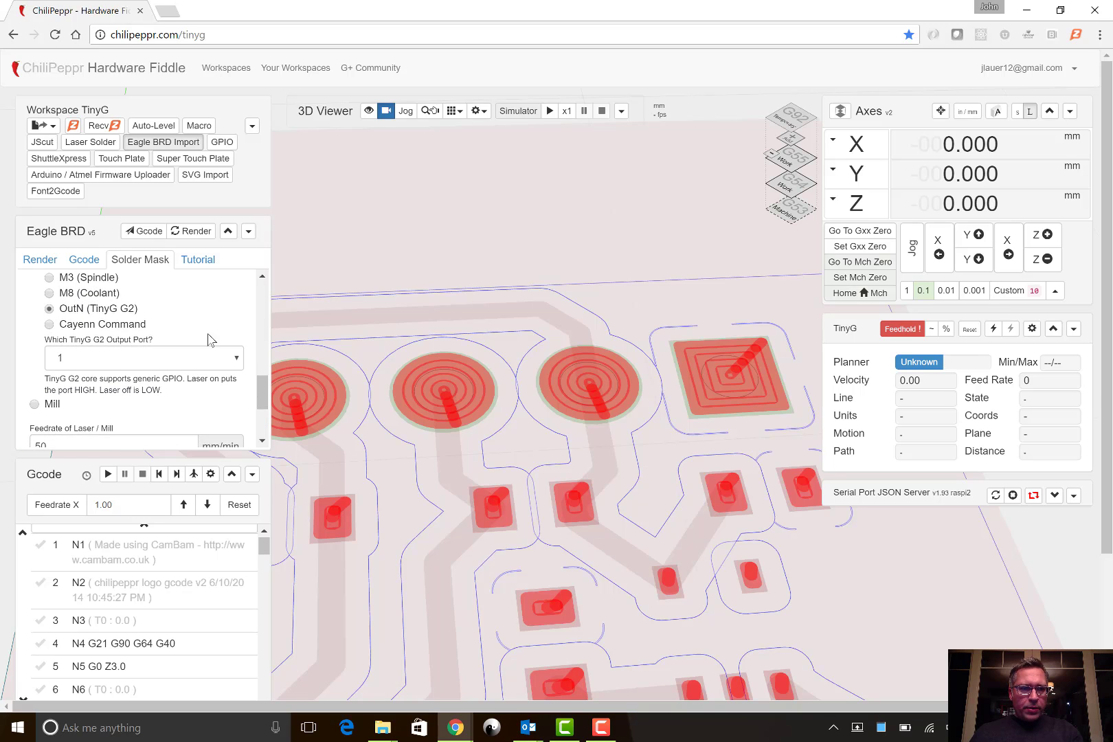
pyautogui.click(165, 358)
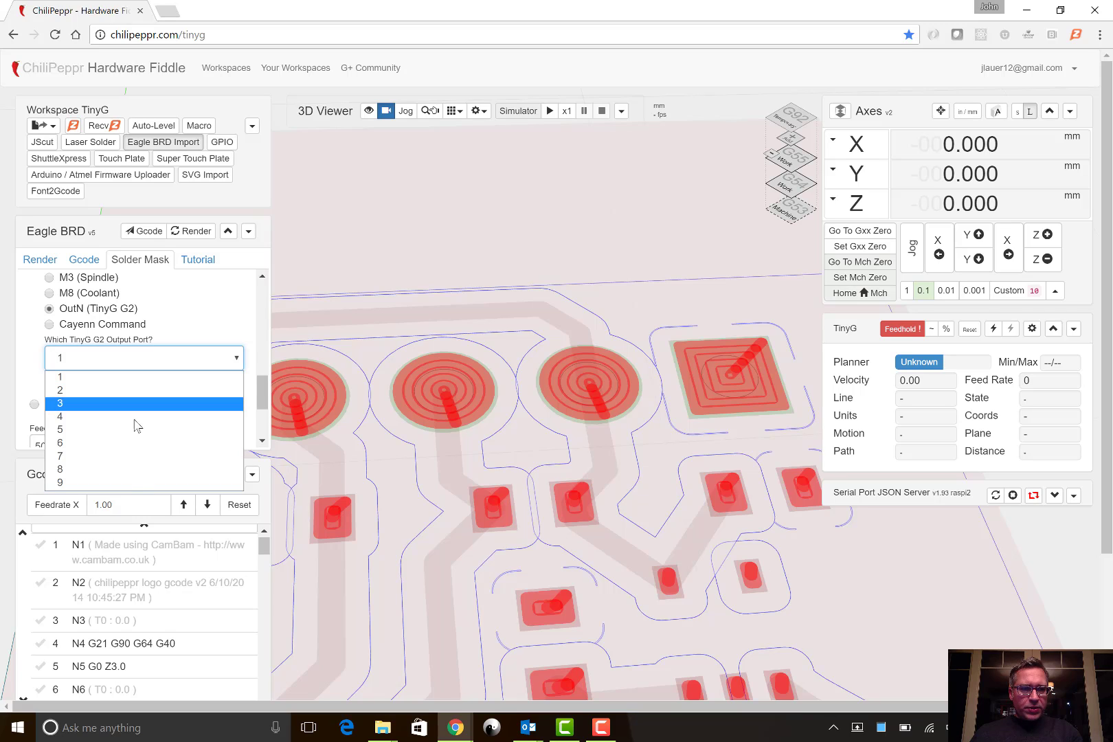
pyautogui.click(125, 391)
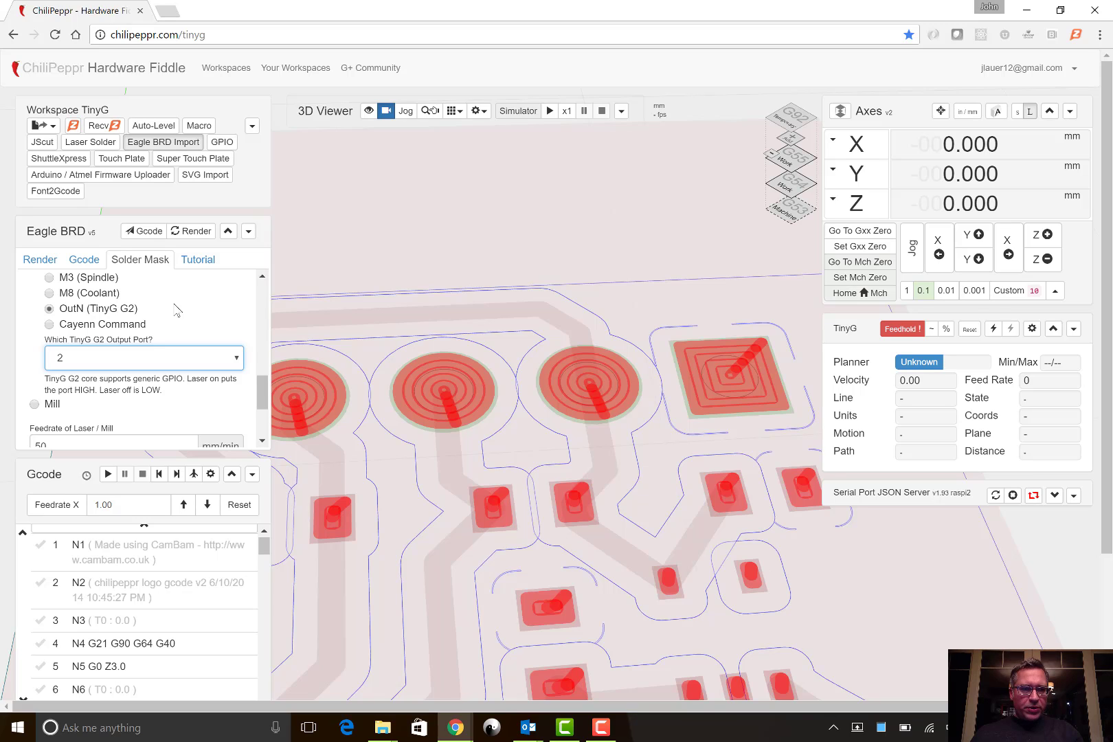
# - Try the Cayenn Command option for turning the laser on and examine its pre-run, laser on, laser off and post-run commands
pyautogui.click(133, 325)
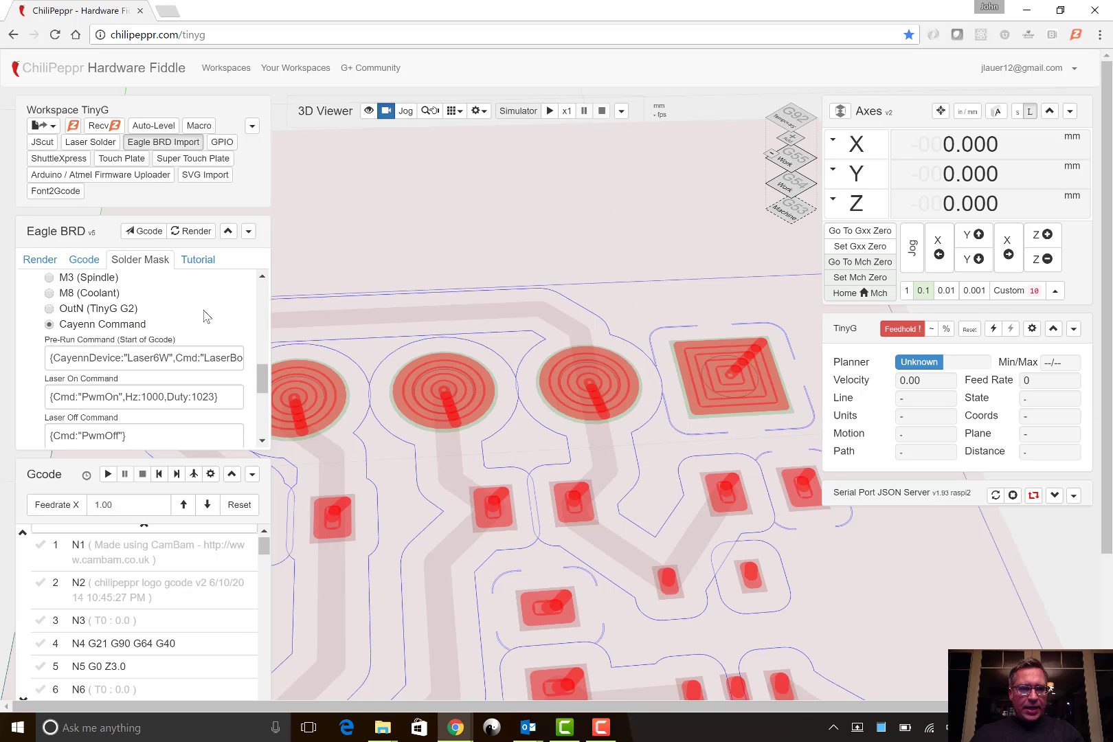
pyautogui.scroll(-1, 36, 357)
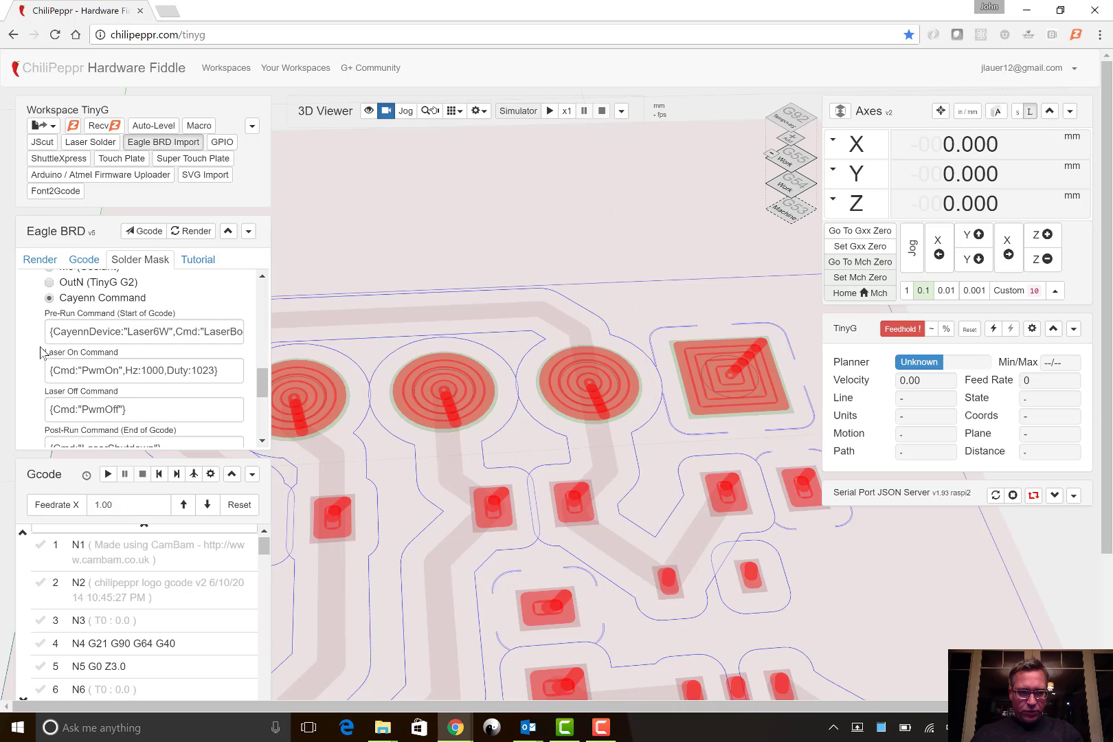
pyautogui.scroll(-1, 63, 332)
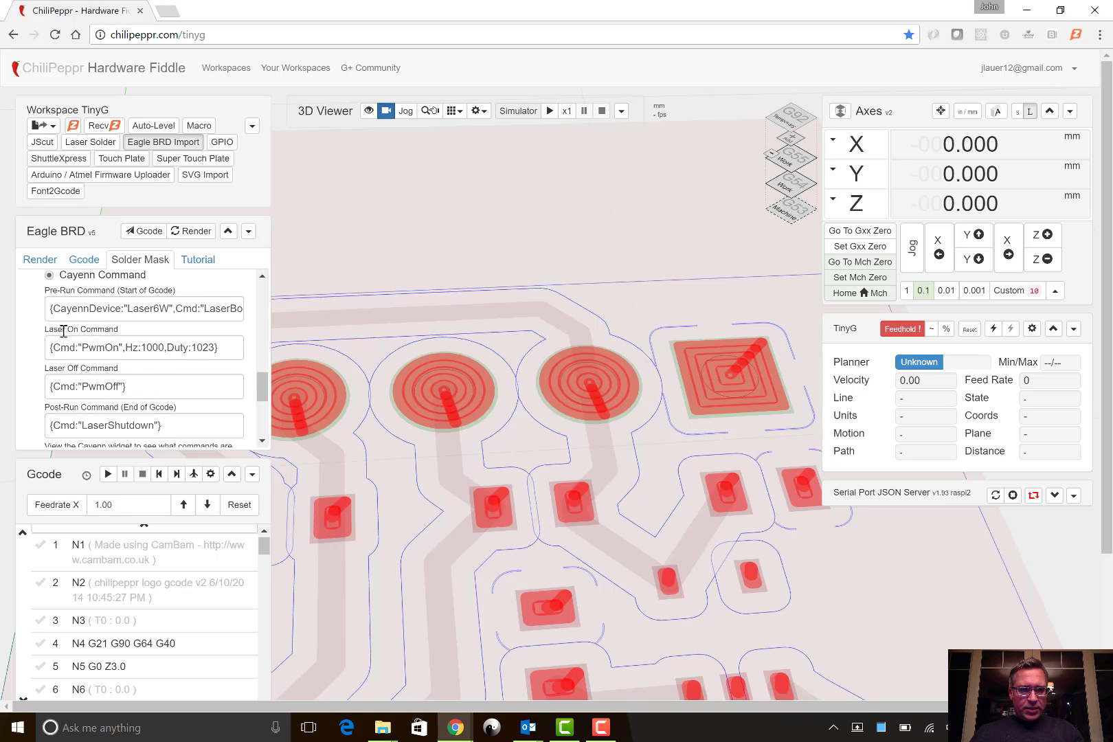
pyautogui.scroll(1, 63, 332)
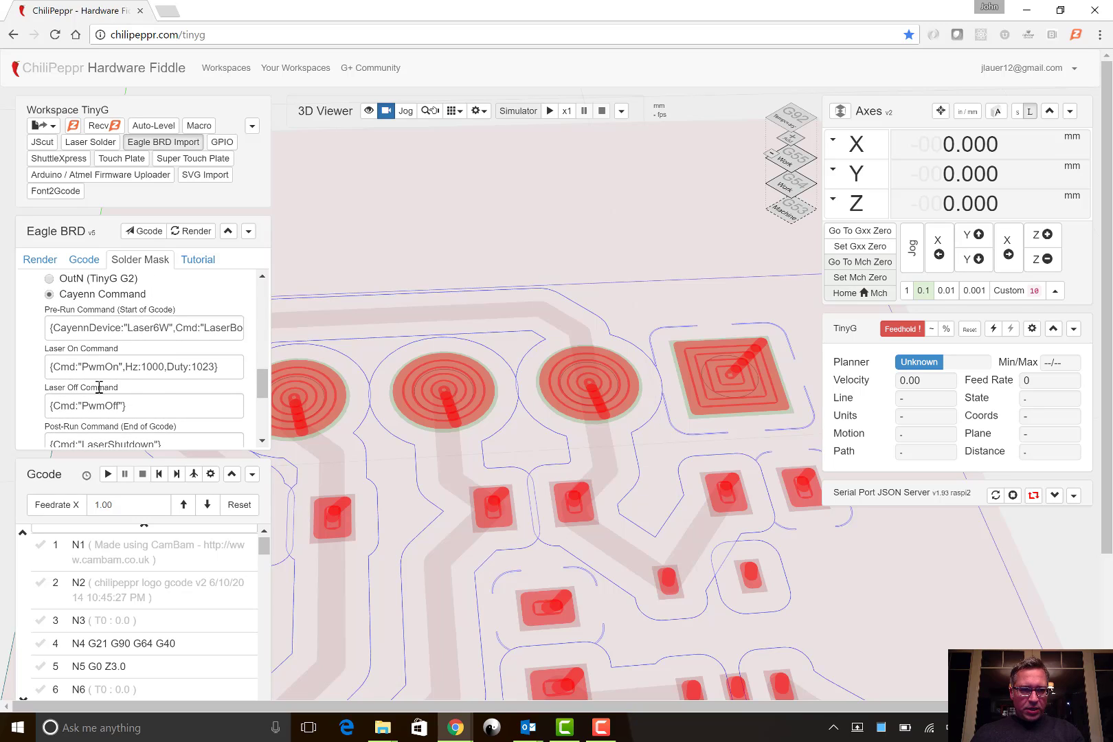
pyautogui.moveTo(52, 332); pyautogui.dragTo(244, 331)
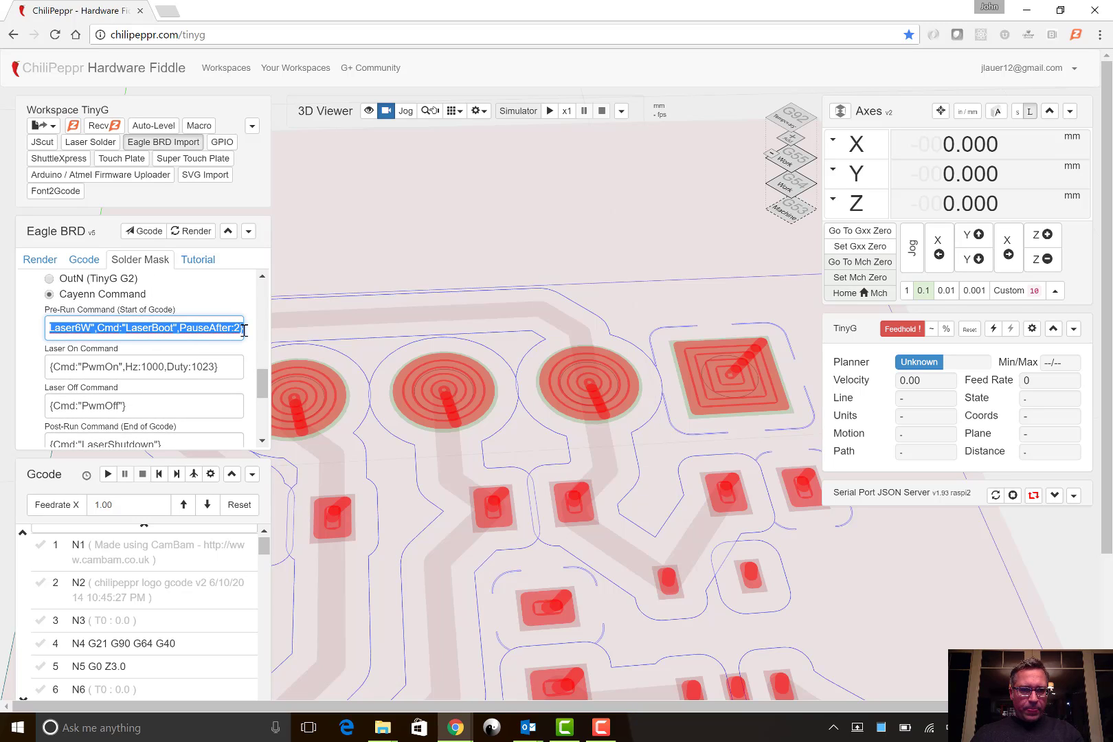
pyautogui.moveTo(53, 371); pyautogui.dragTo(132, 372)
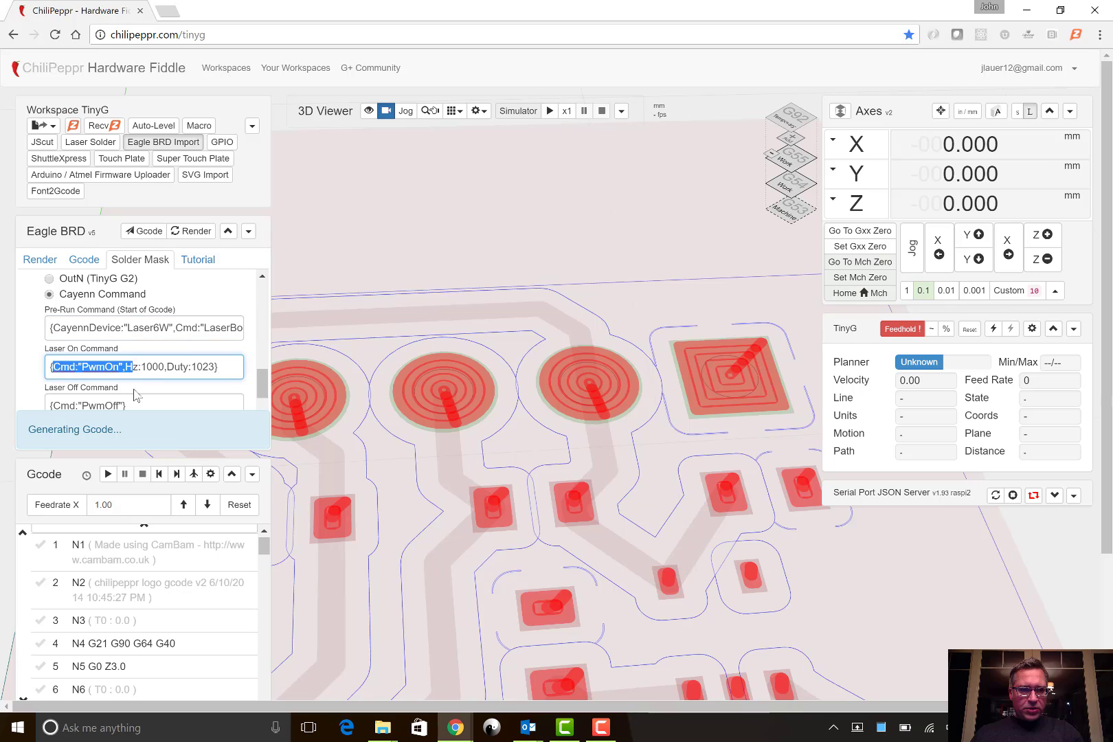
pyautogui.click(136, 402)
pyautogui.scroll(-1, 136, 403)
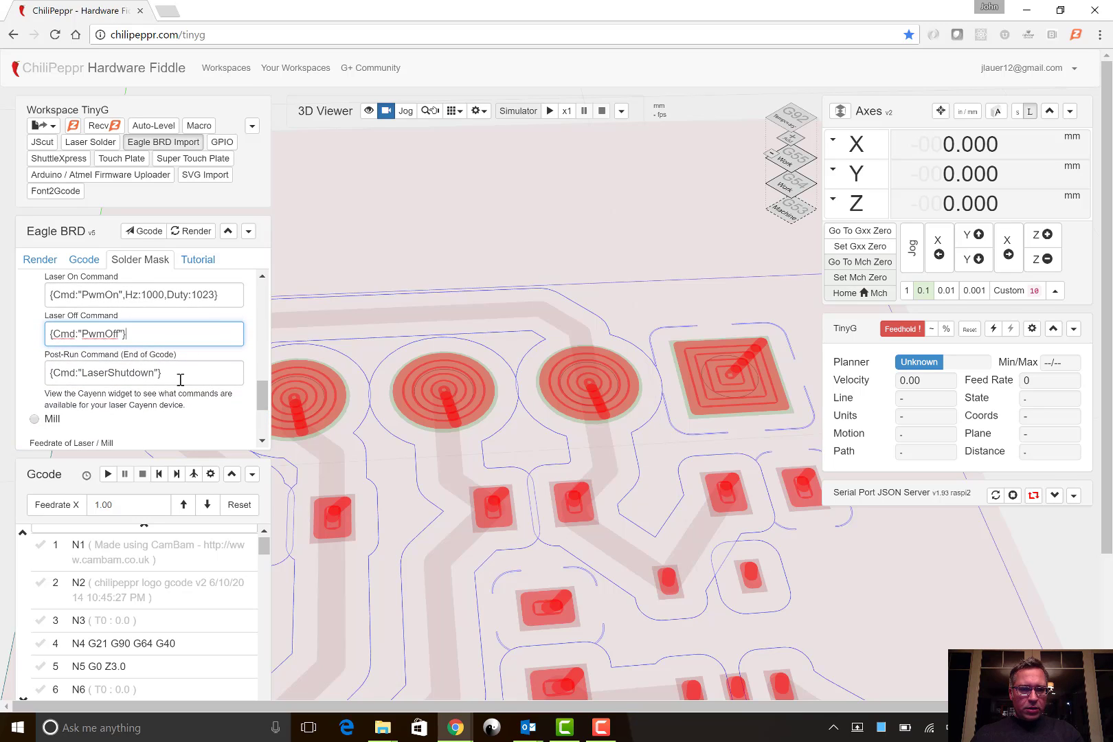
# - Set the laser to turn on with M3 (Spindle) again and return to the diameter and overlap settings
pyautogui.scroll(2, 180, 380)
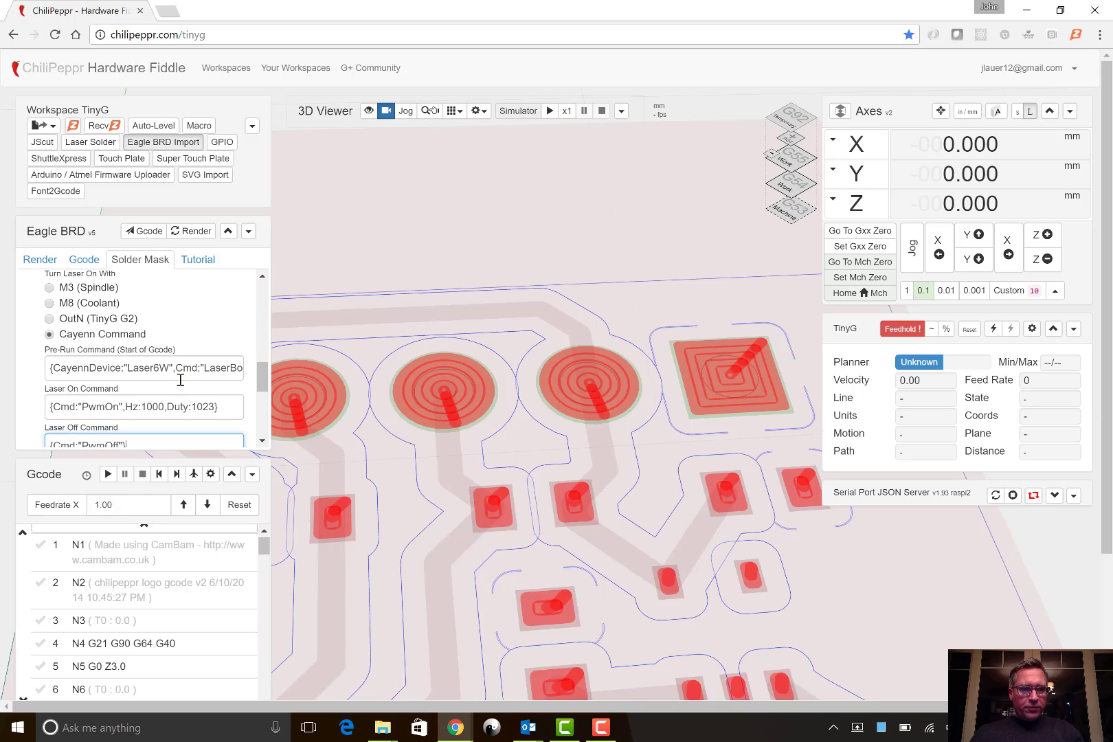
pyautogui.scroll(1, 180, 380)
pyautogui.click(83, 323)
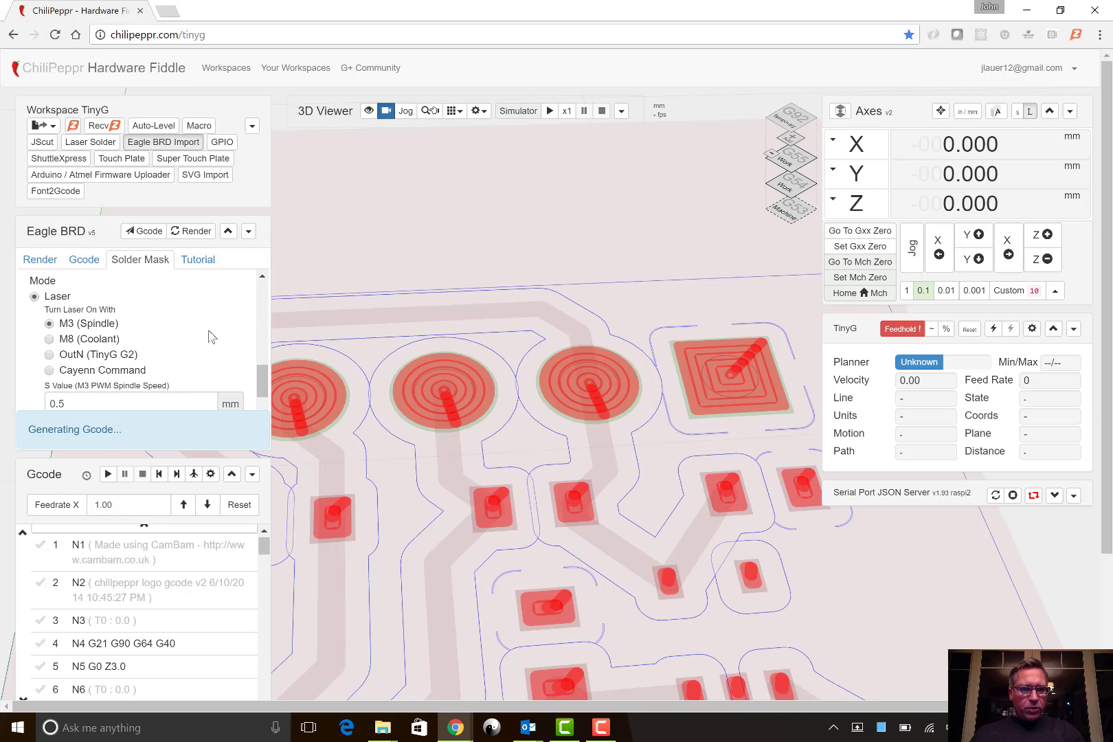
pyautogui.scroll(3, 211, 337)
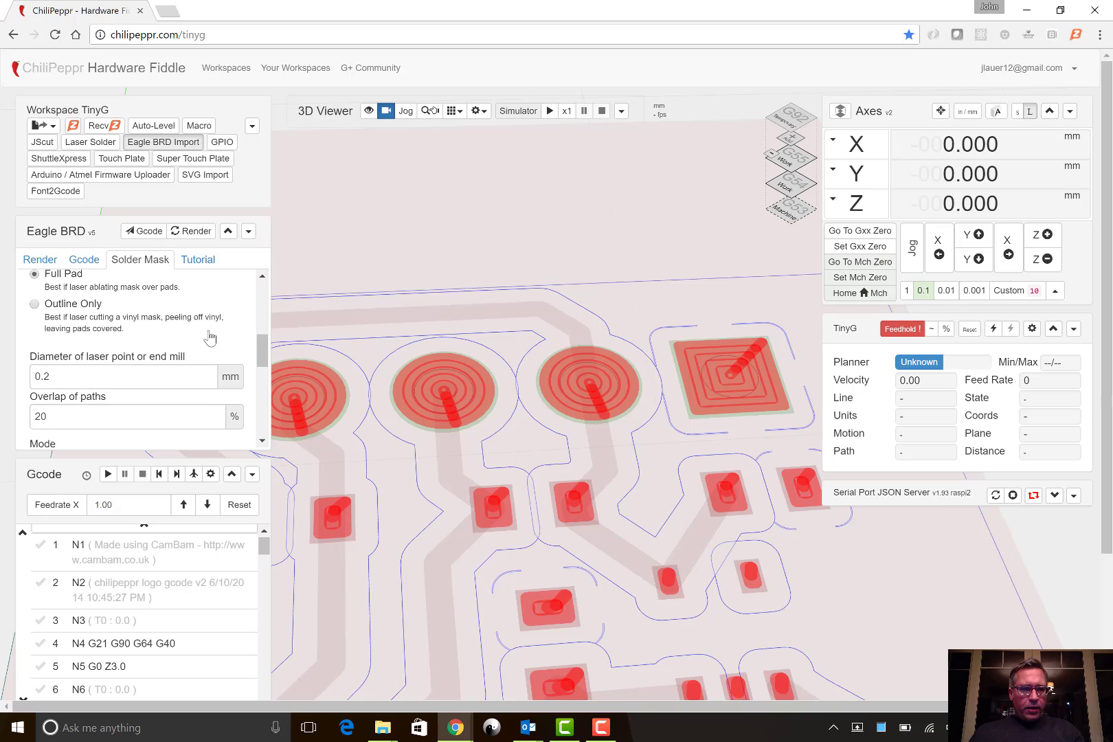
# - Review the Full Pad laser settings and send the generated solder mask Gcode to the workspace
pyautogui.scroll(1, 210, 337)
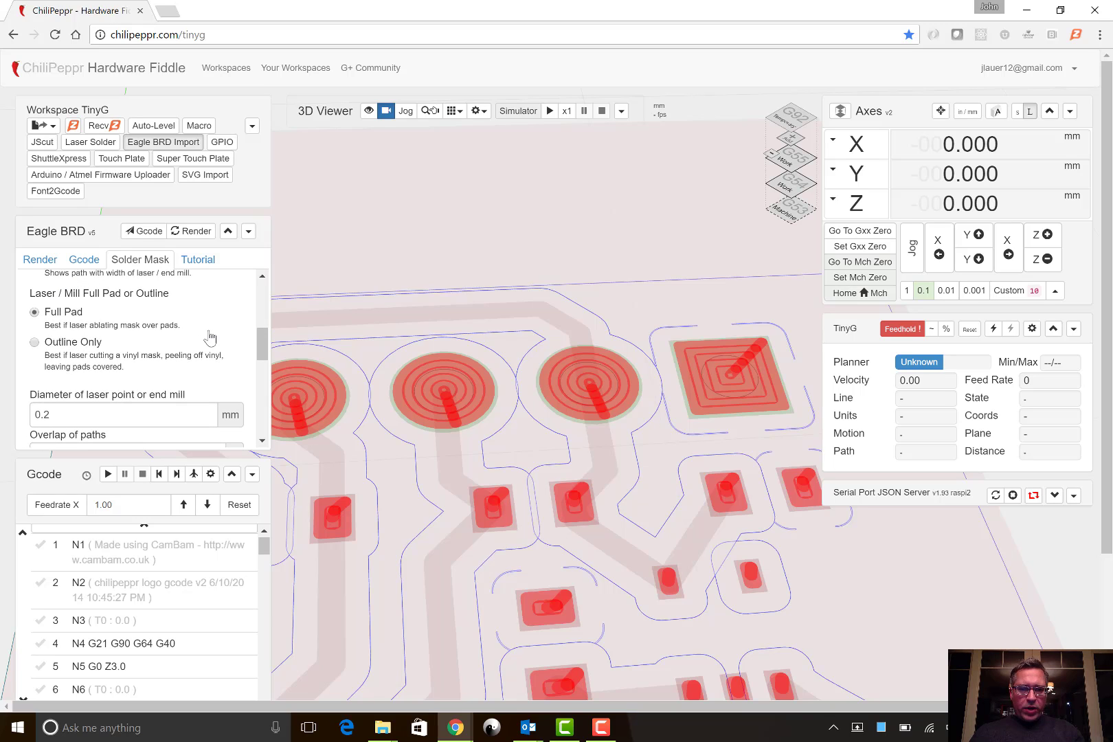
pyautogui.scroll(-1, 211, 337)
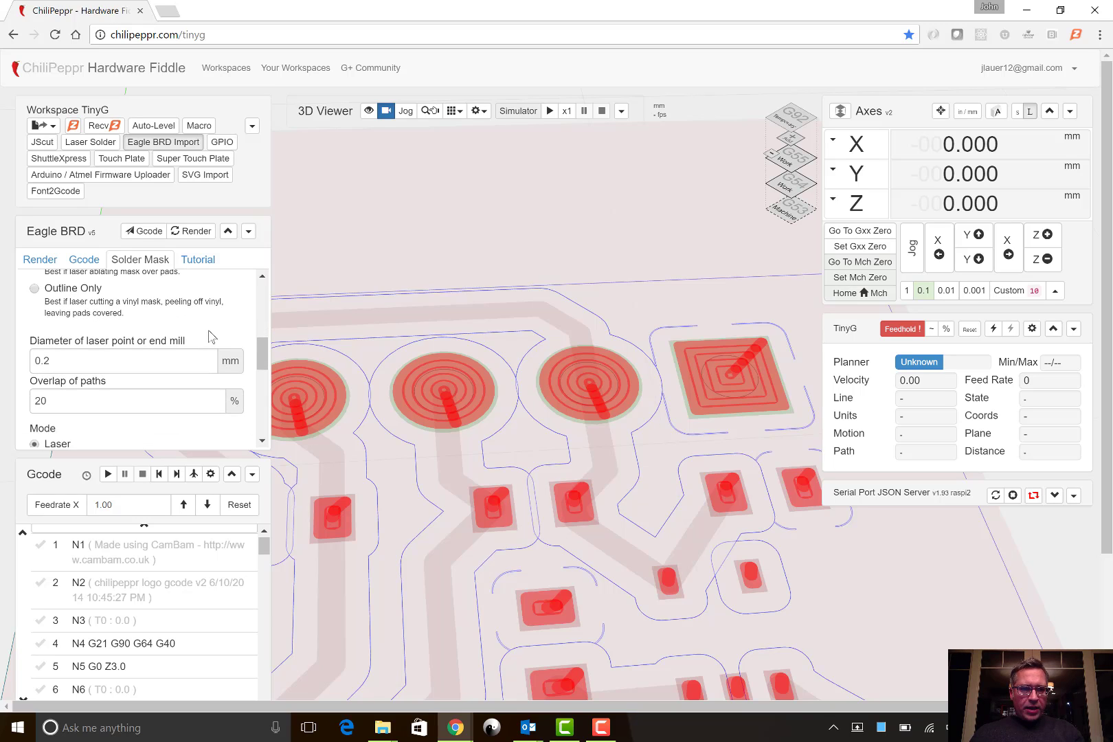
pyautogui.scroll(1, 211, 336)
pyautogui.scroll(-1, 211, 335)
pyautogui.scroll(-2, 467, 266)
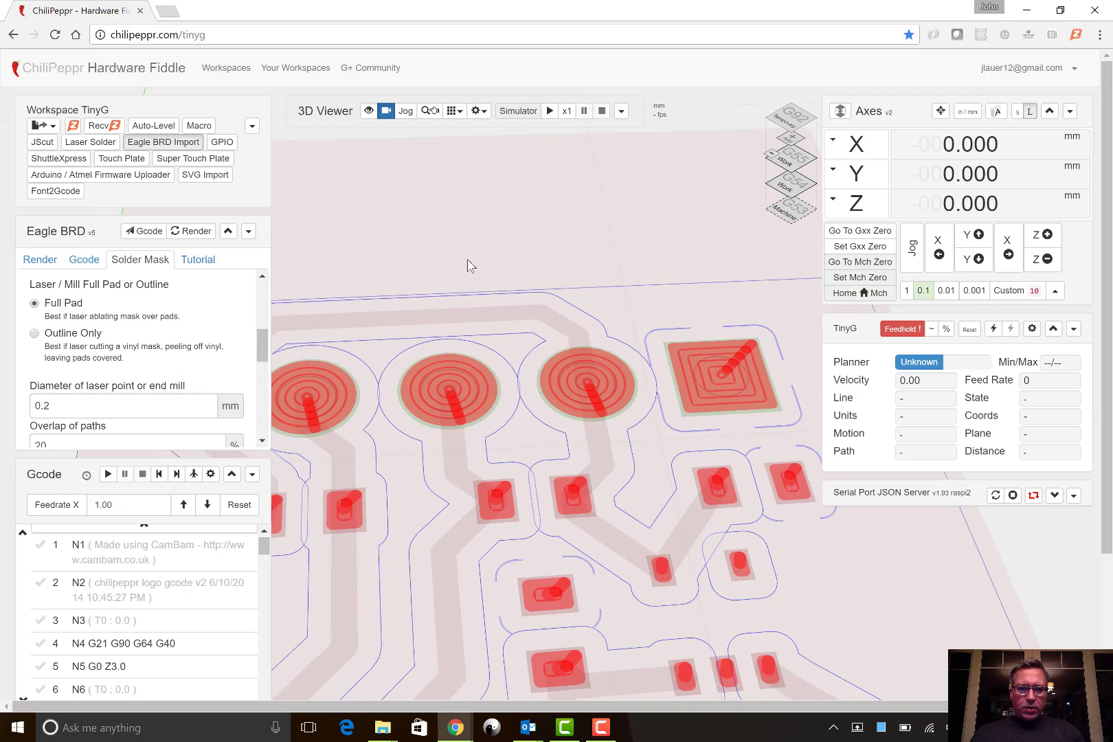
pyautogui.scroll(-4, 467, 266)
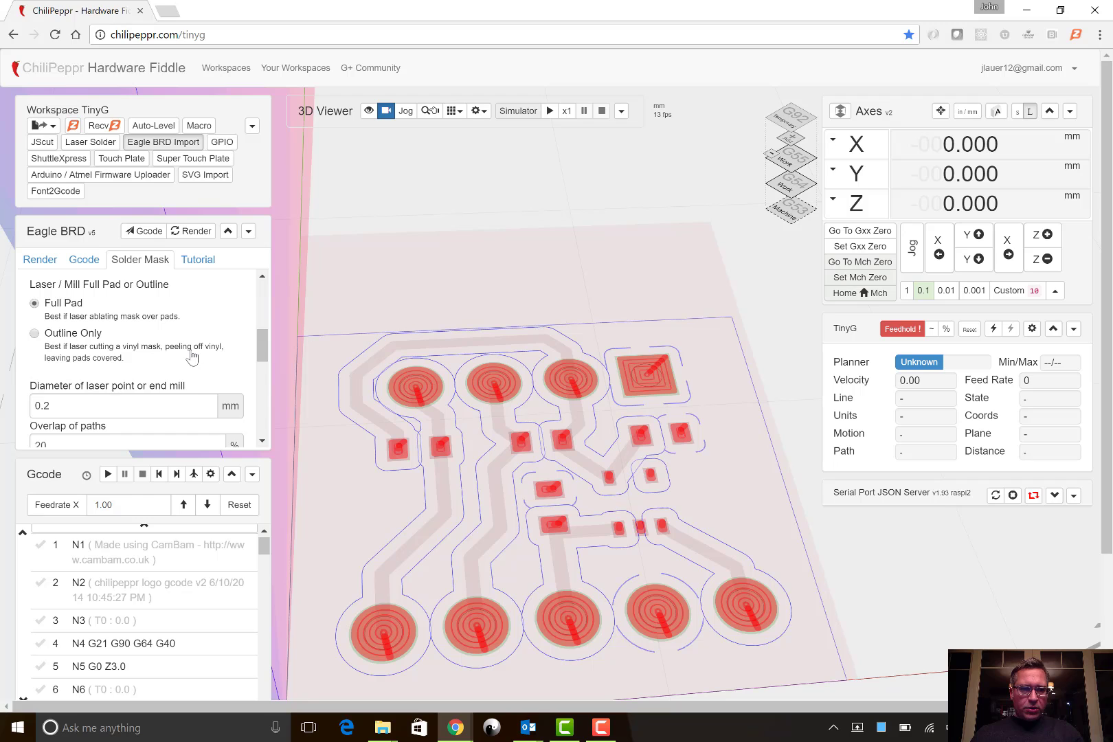
pyautogui.scroll(-10, 192, 355)
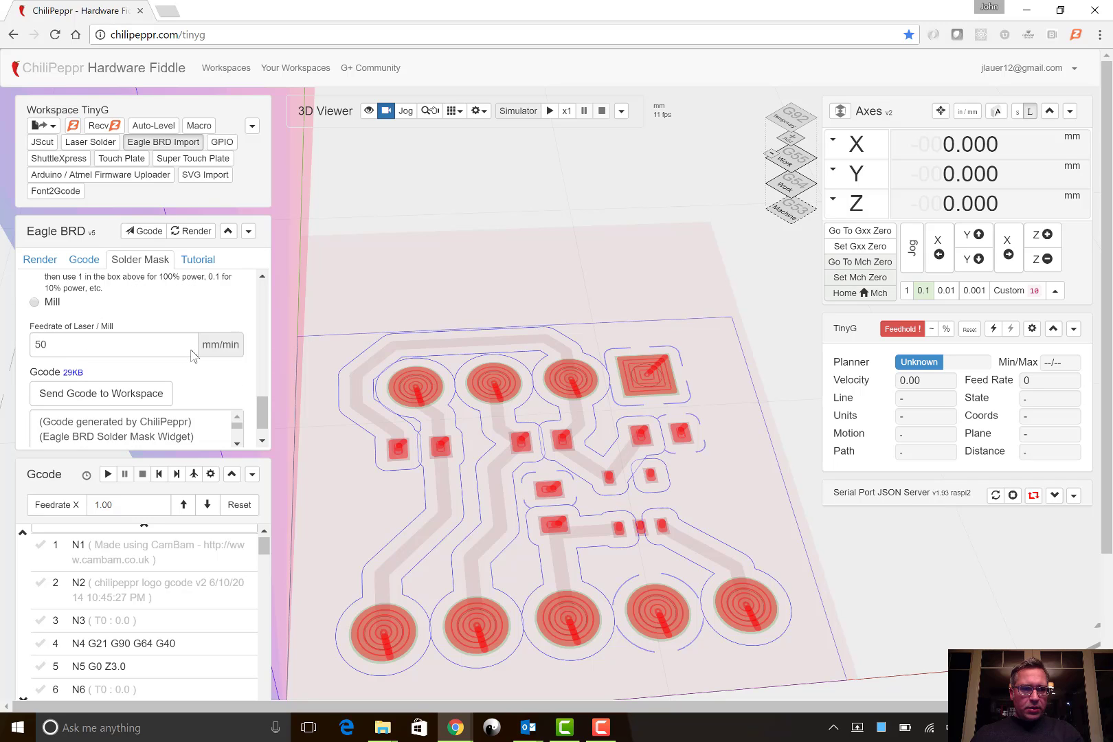
pyautogui.click(124, 366)
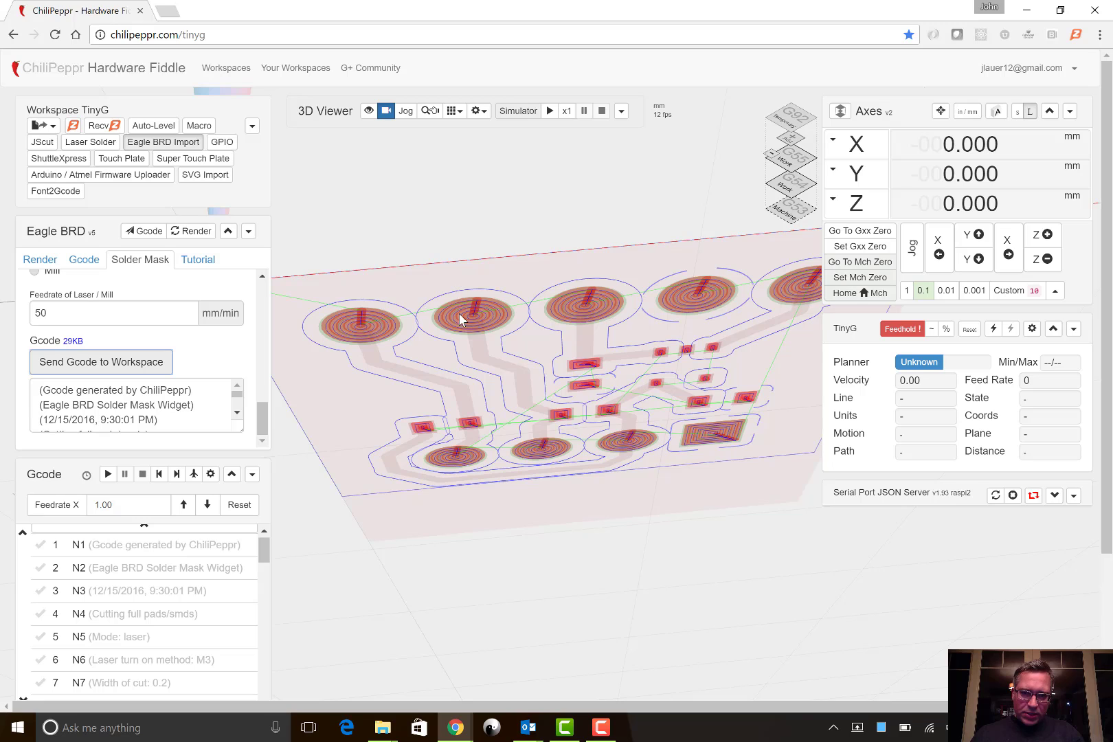
# - Hide the Eagle BRD widget and examine the full-pad solder mask toolpath on its own in the 3D view
pyautogui.click(186, 143)
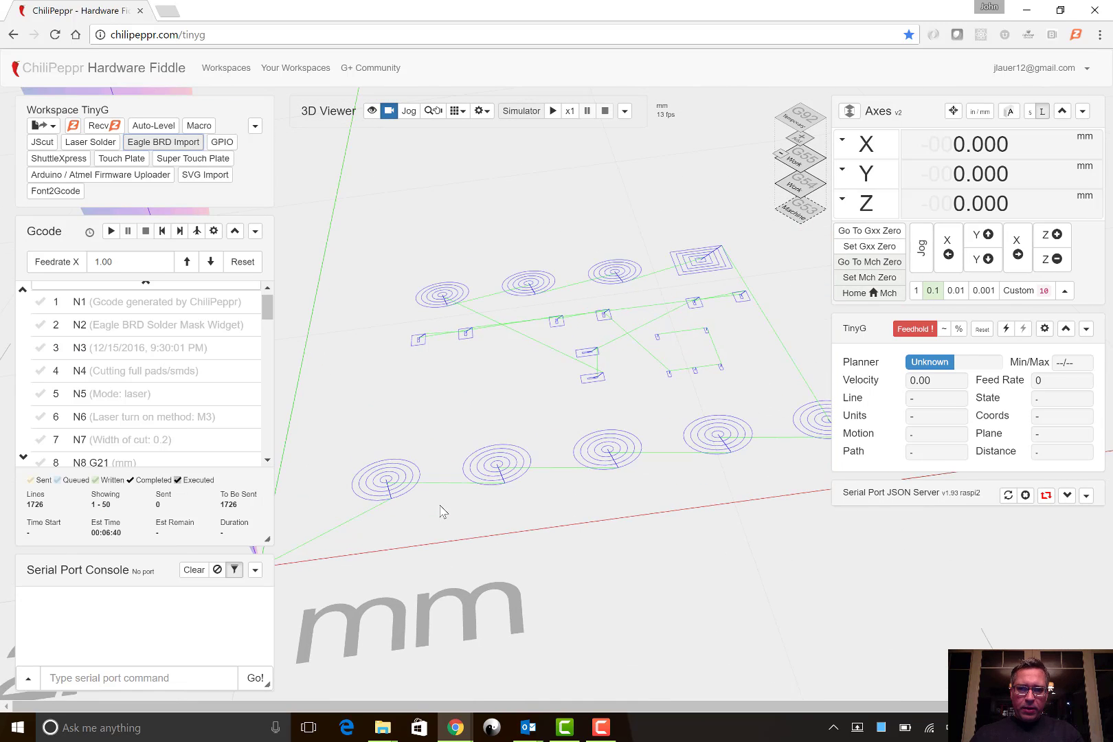
pyautogui.moveTo(440, 505); pyautogui.dragTo(418, 546)
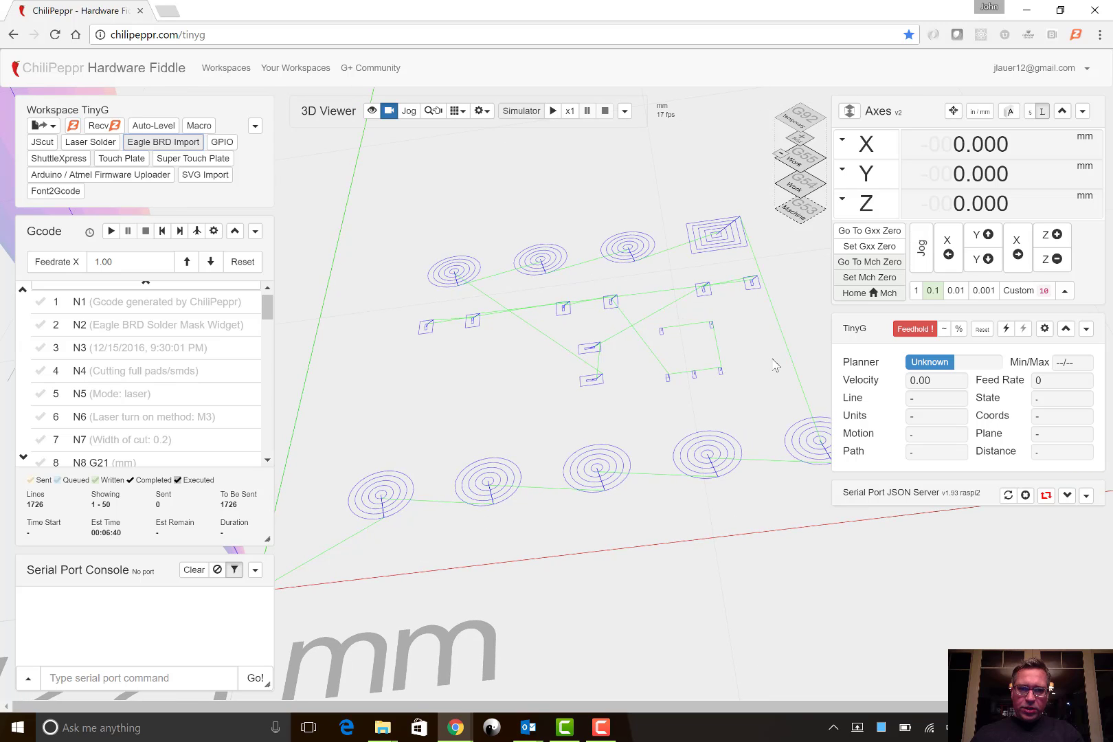
pyautogui.moveTo(782, 459); pyautogui.dragTo(728, 475)
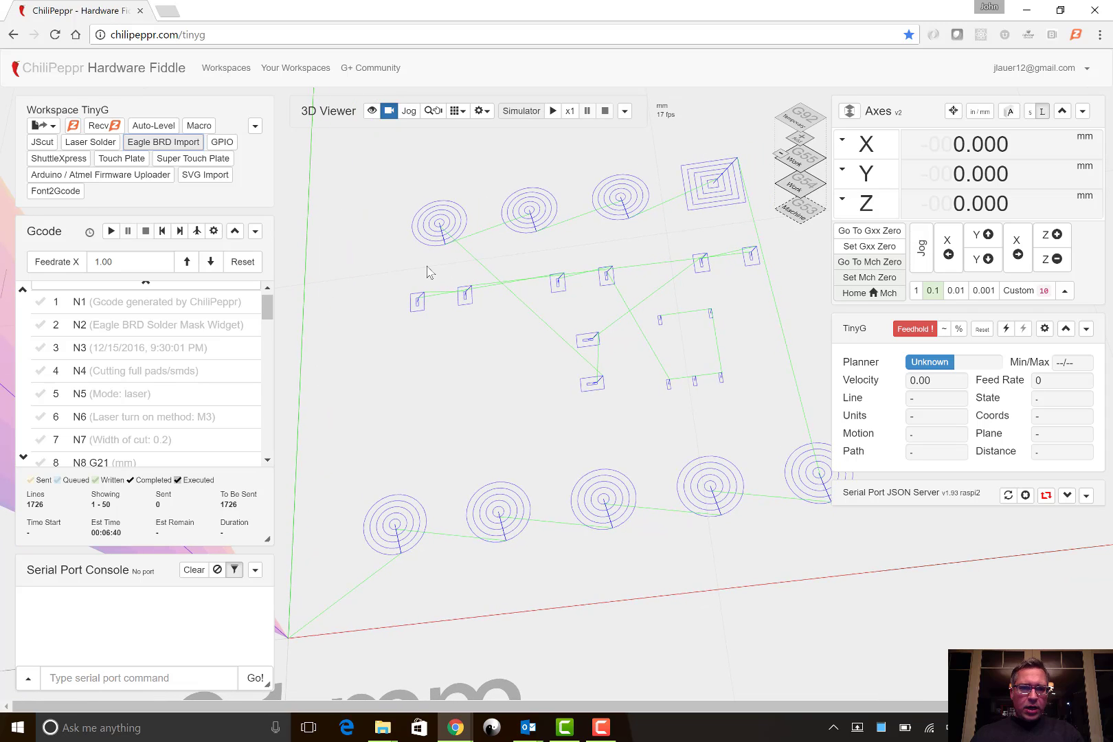
# - Show the Eagle BRD widget again and set the solder mask path to Outline Only
pyautogui.click(195, 145)
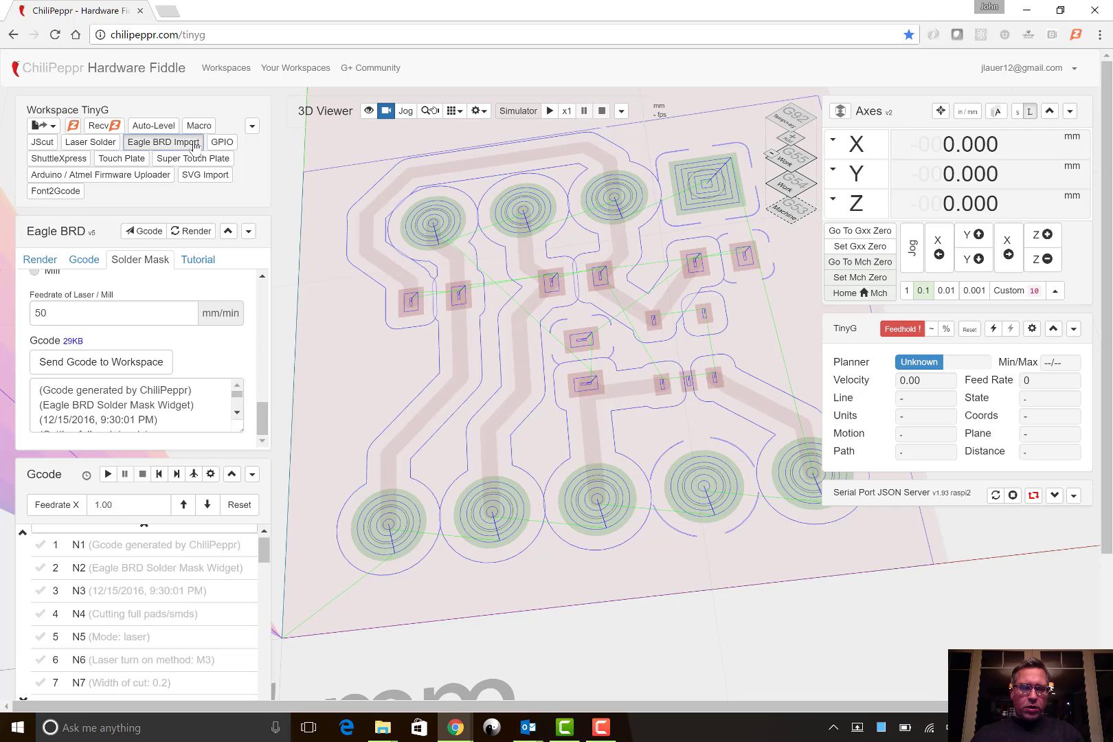
pyautogui.scroll(5, 191, 290)
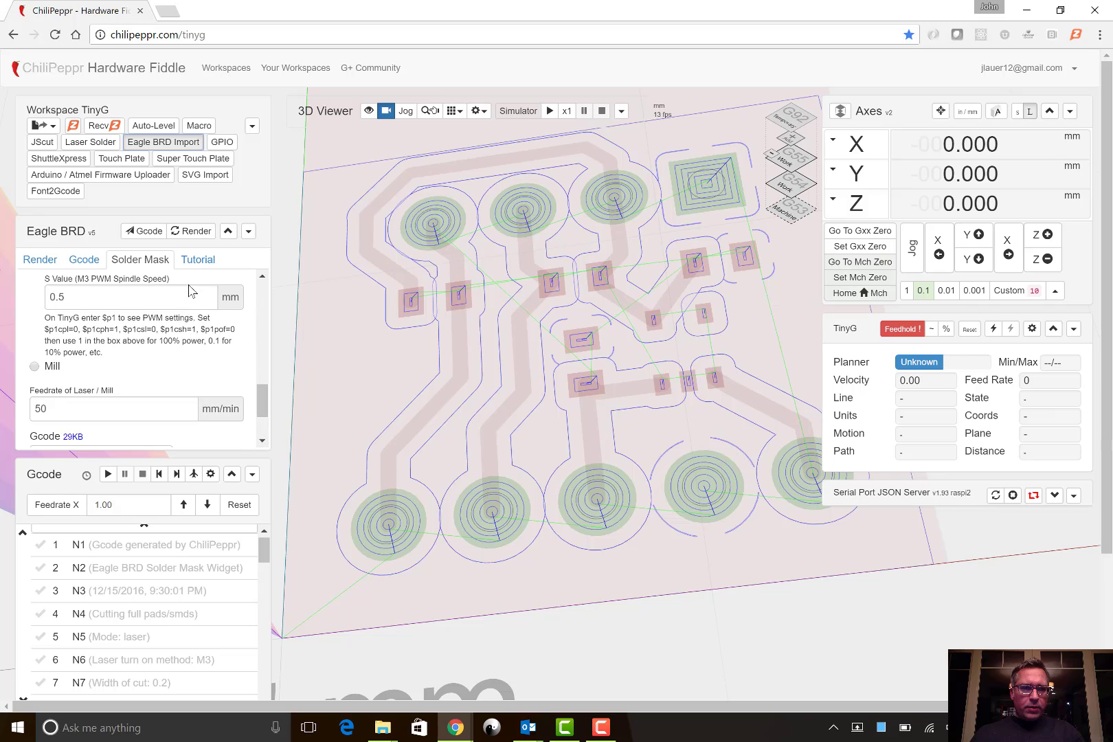
pyautogui.scroll(5, 191, 291)
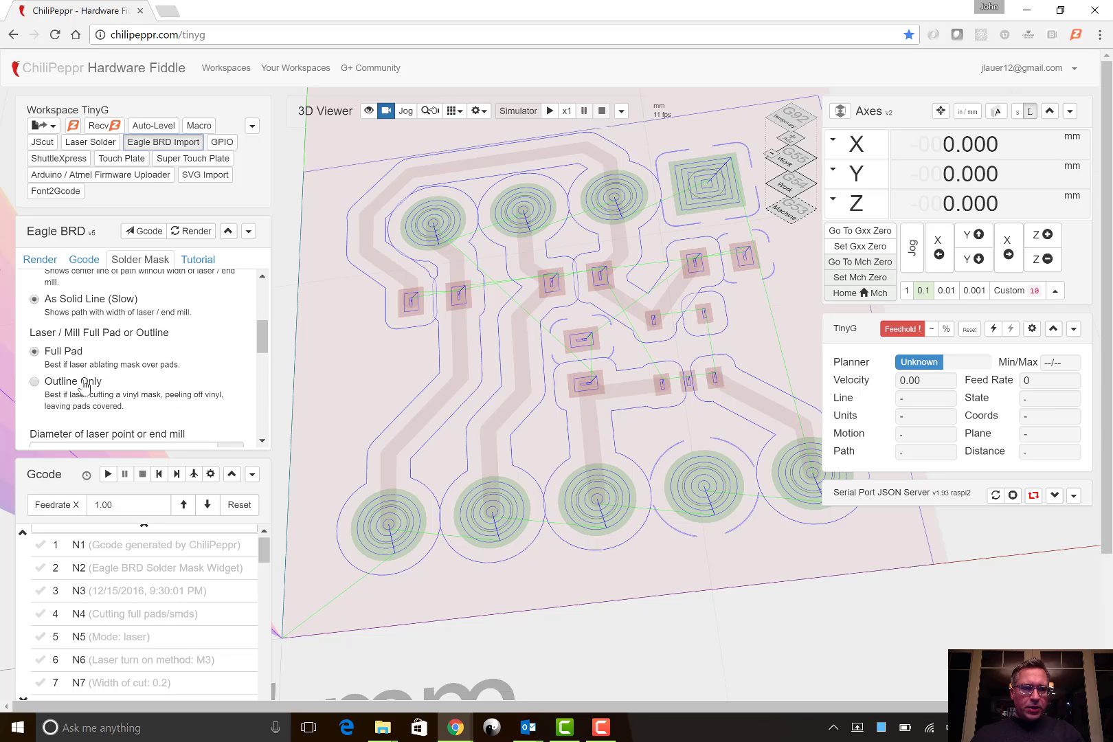
pyautogui.click(82, 383)
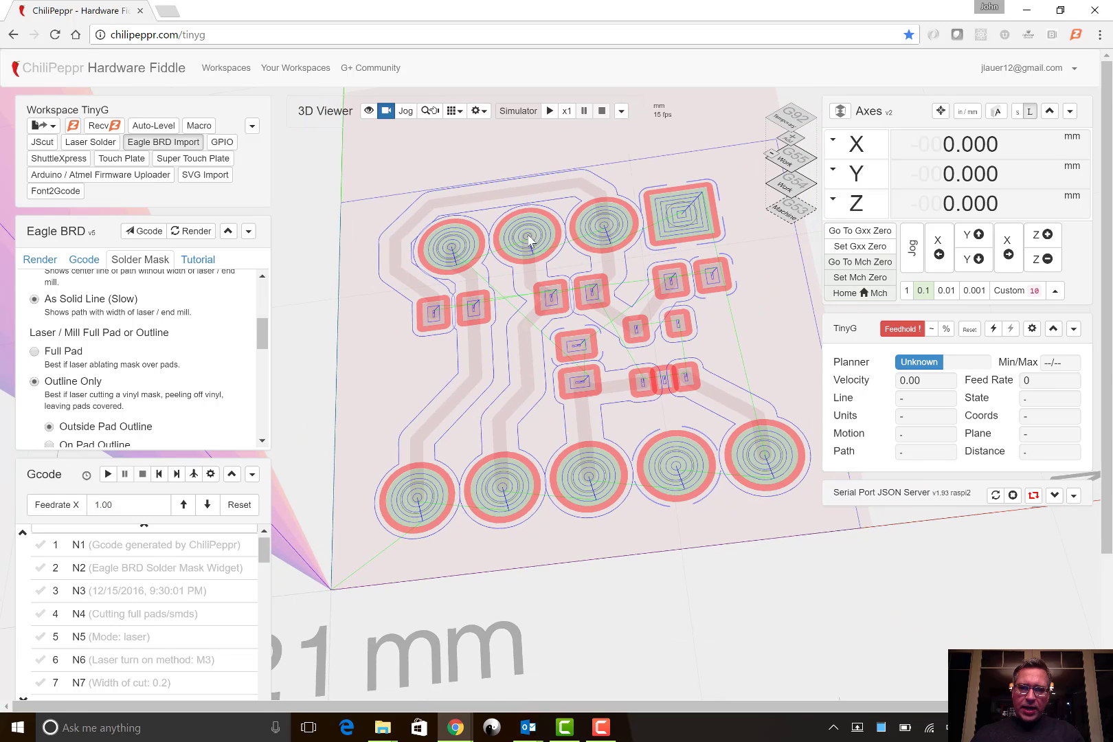
# - Try the On Pad Outline and Inside Pad Outline options, and return to Outside Pad Outline
pyautogui.scroll(-2, 212, 372)
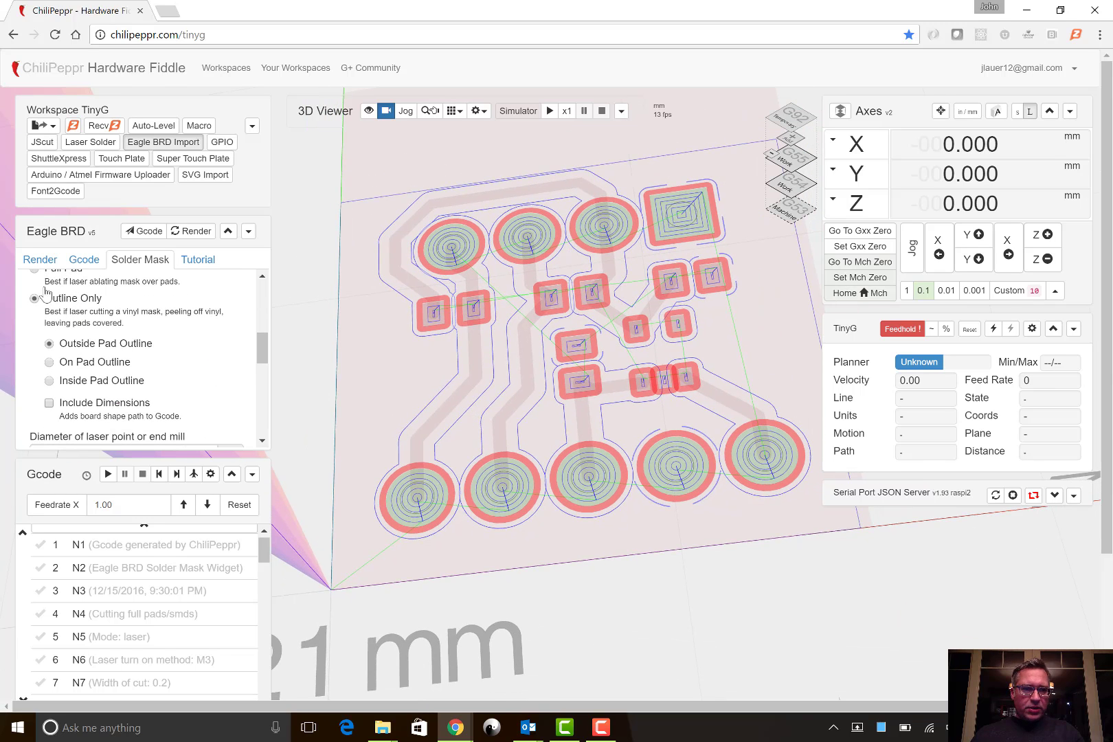
pyautogui.click(90, 364)
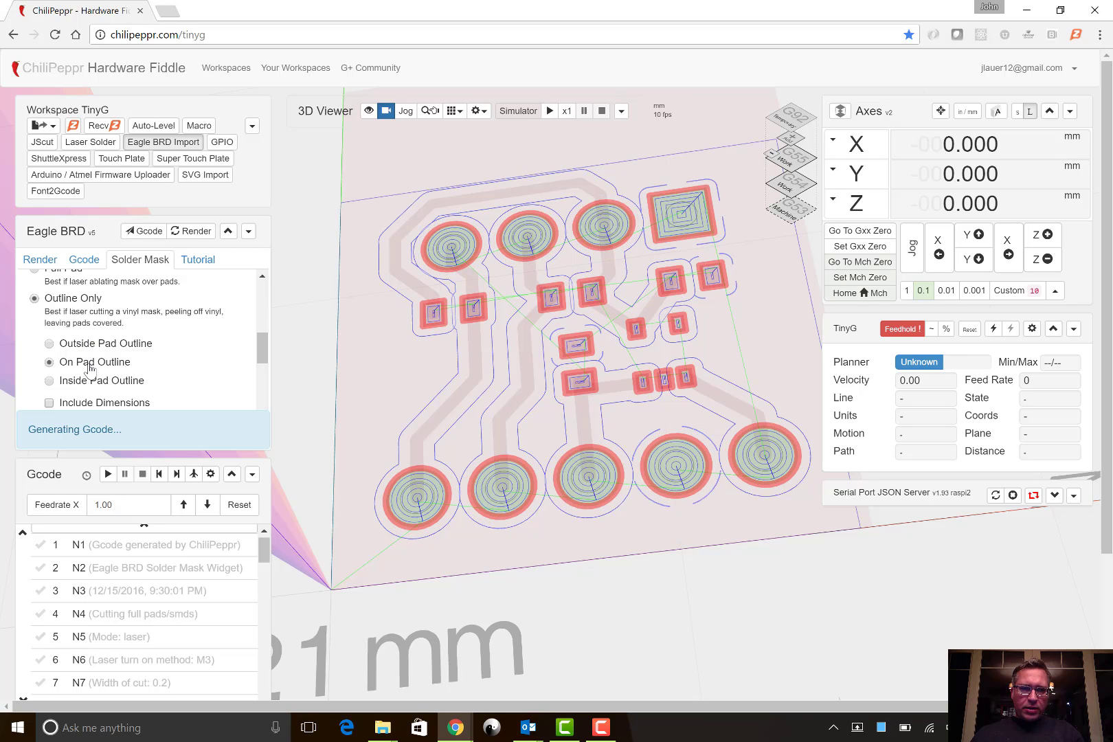
pyautogui.click(90, 385)
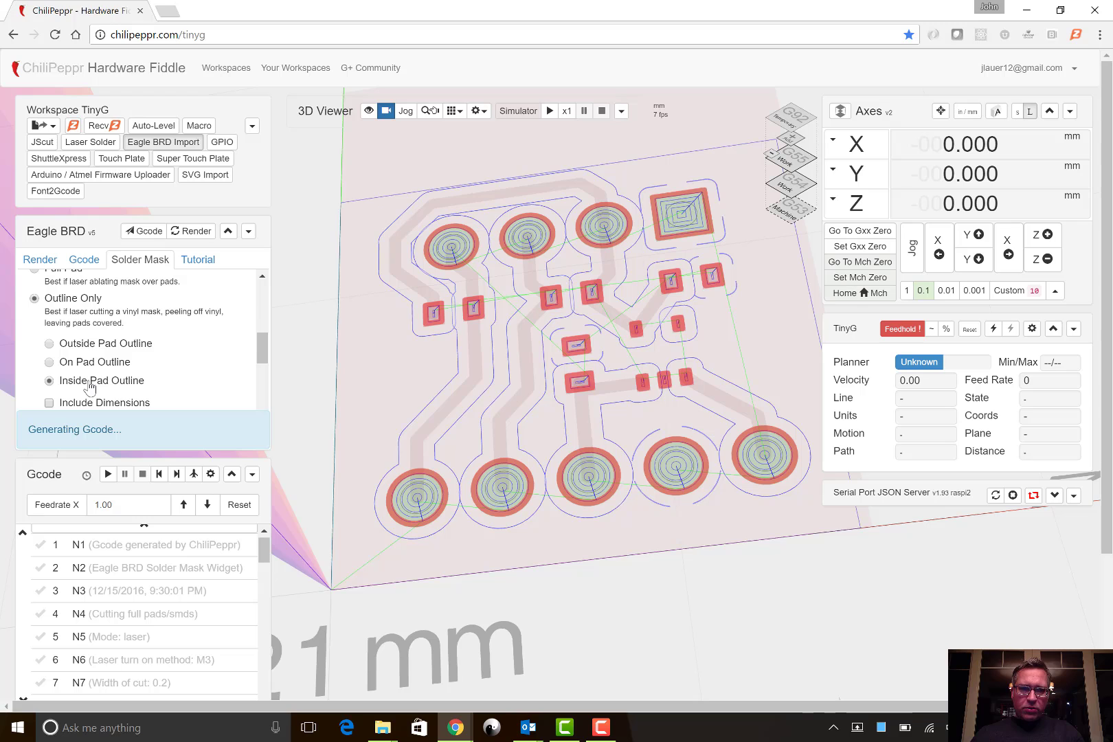
pyautogui.click(90, 346)
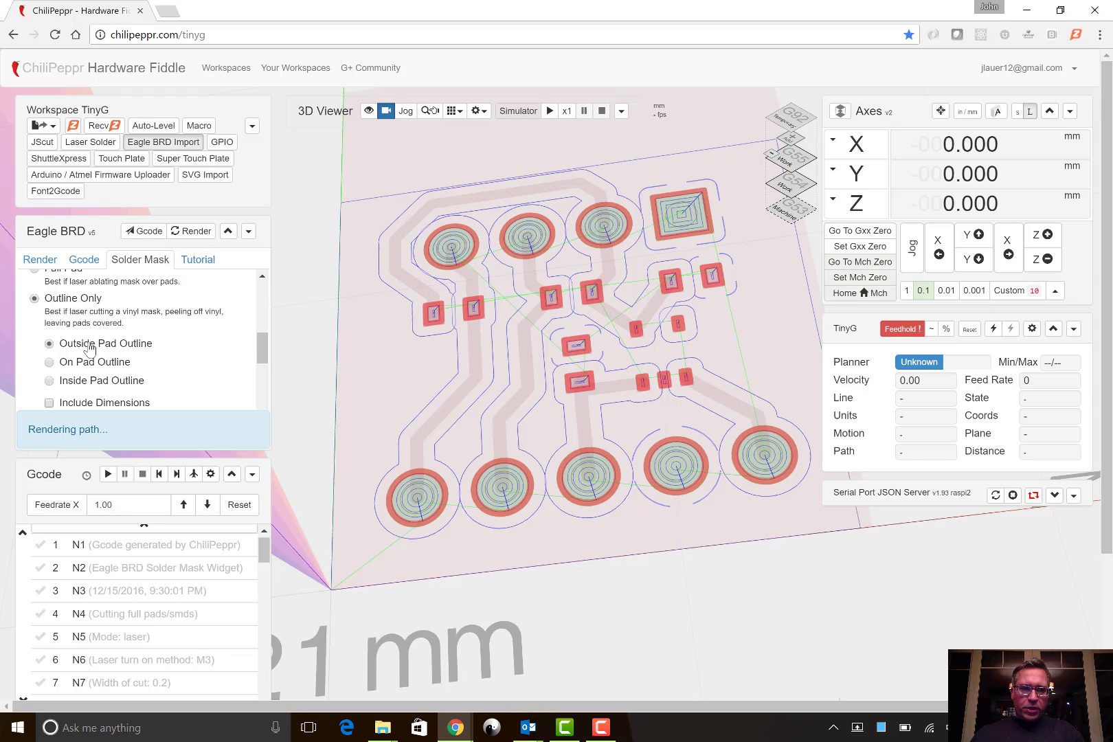
# - Inspect the outlines around the small SMD pads and include the board dimensions in the solder mask path
pyautogui.moveTo(578, 345)
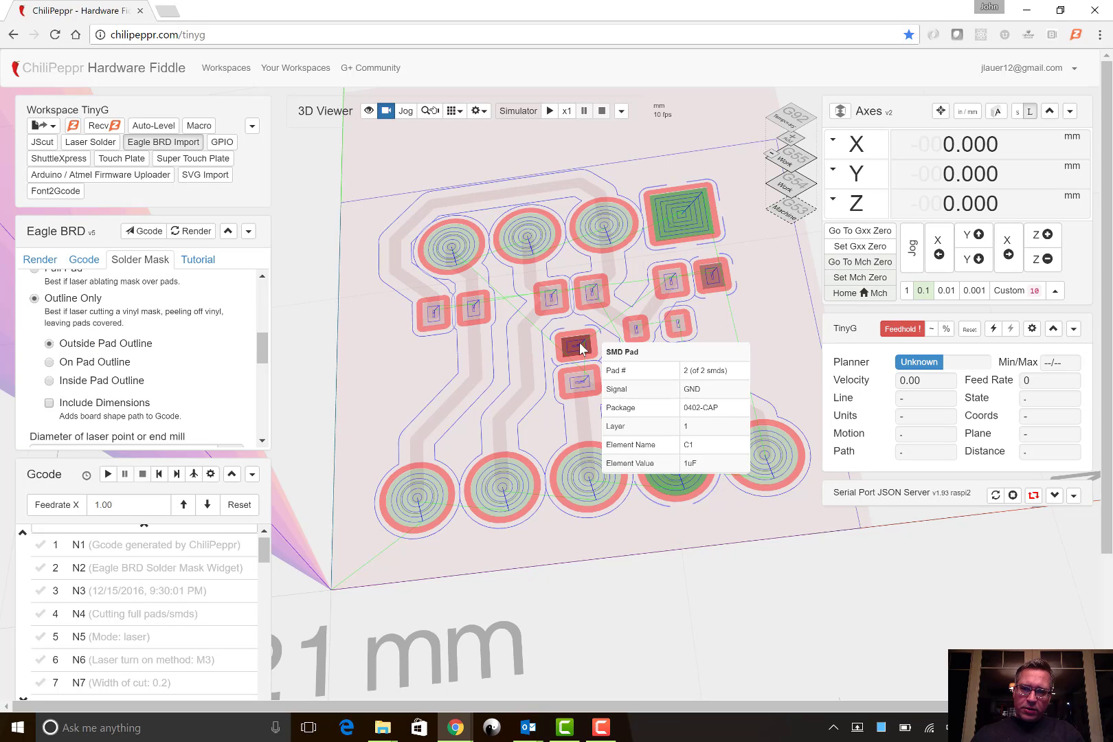
pyautogui.scroll(8, 580, 348)
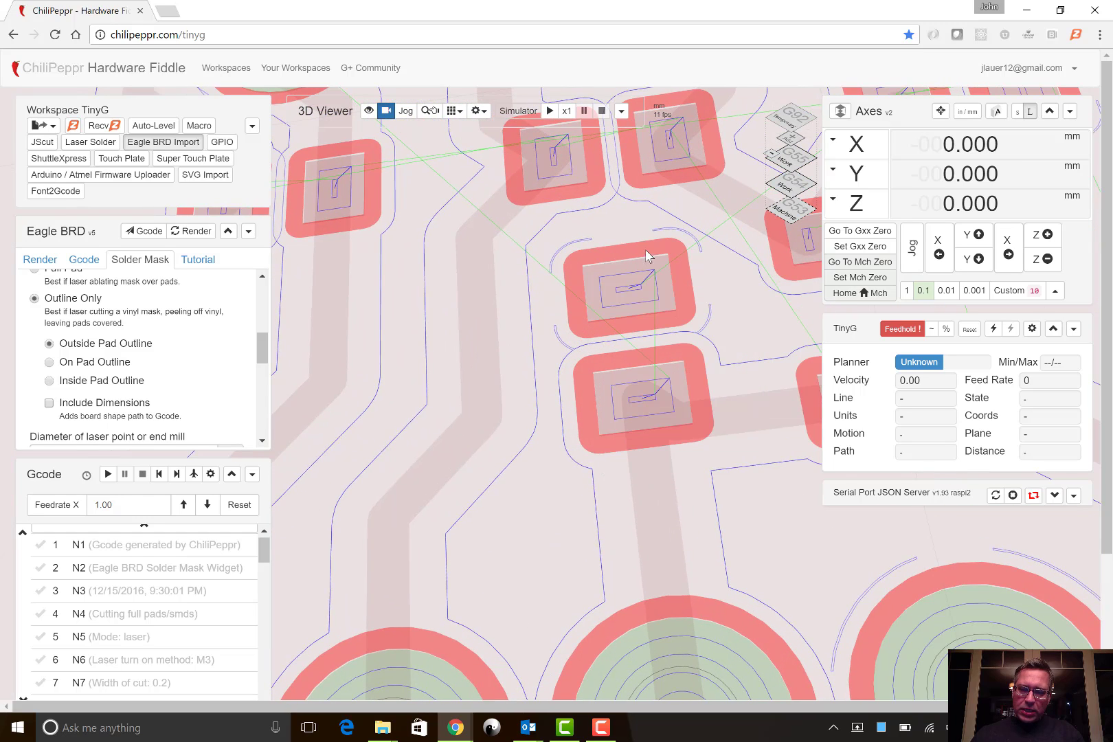
pyautogui.scroll(-8, 508, 331)
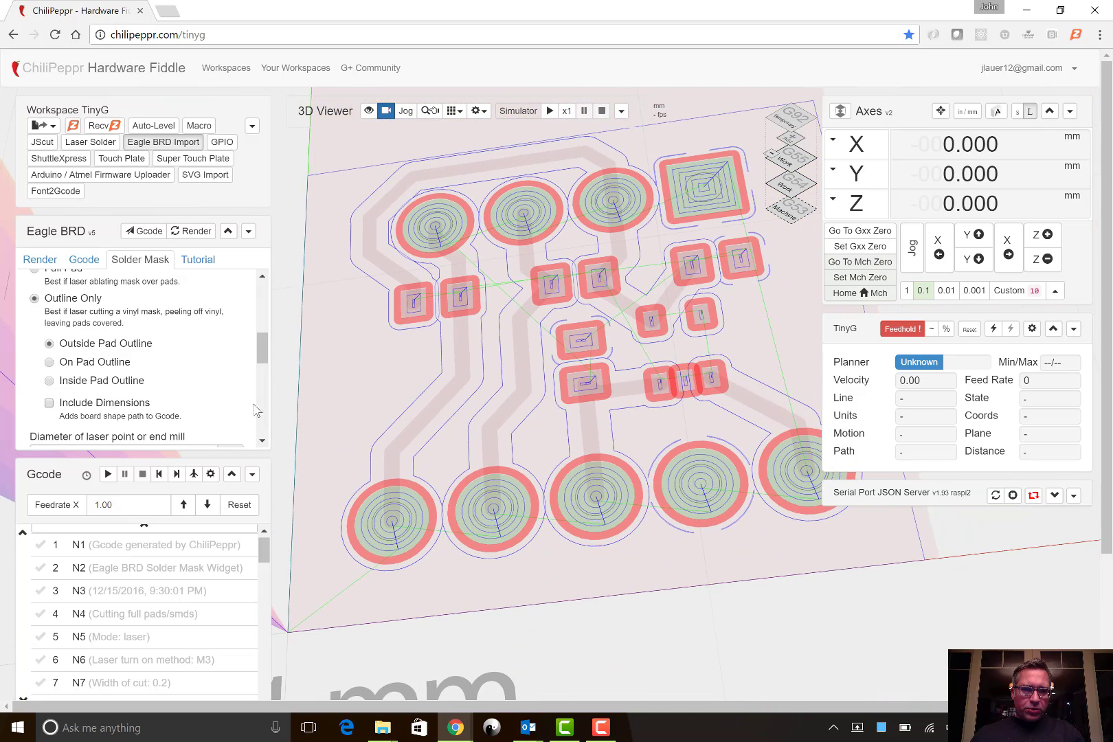
pyautogui.click(135, 407)
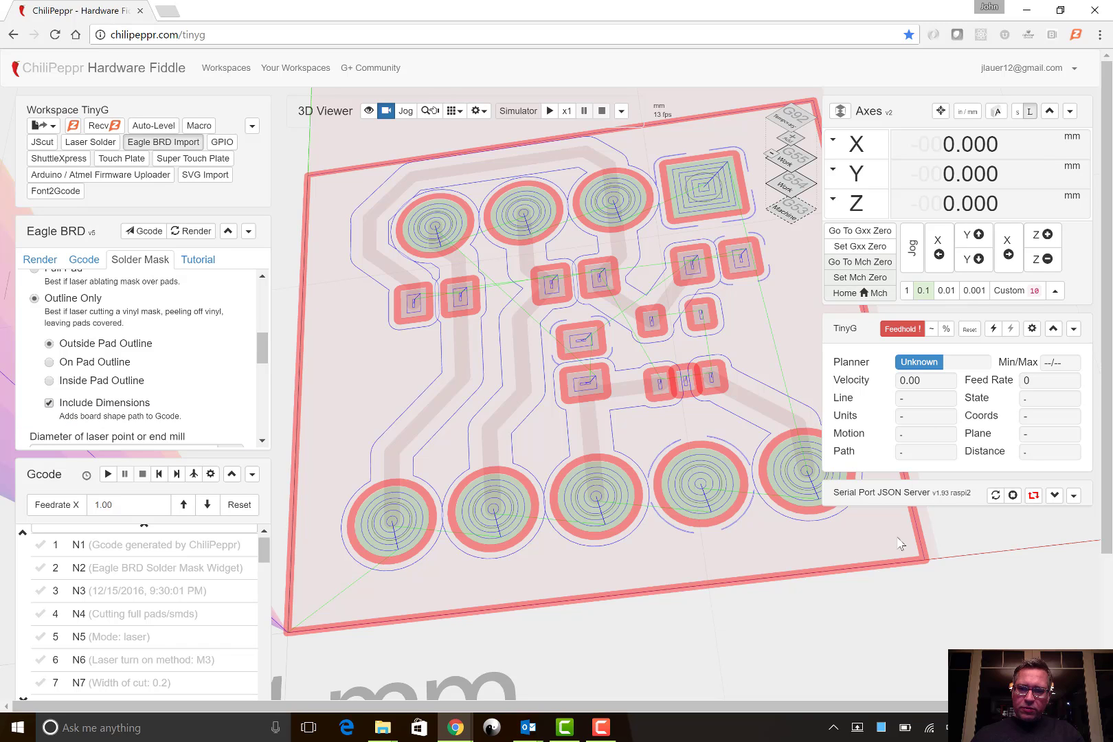
pyautogui.moveTo(759, 412)
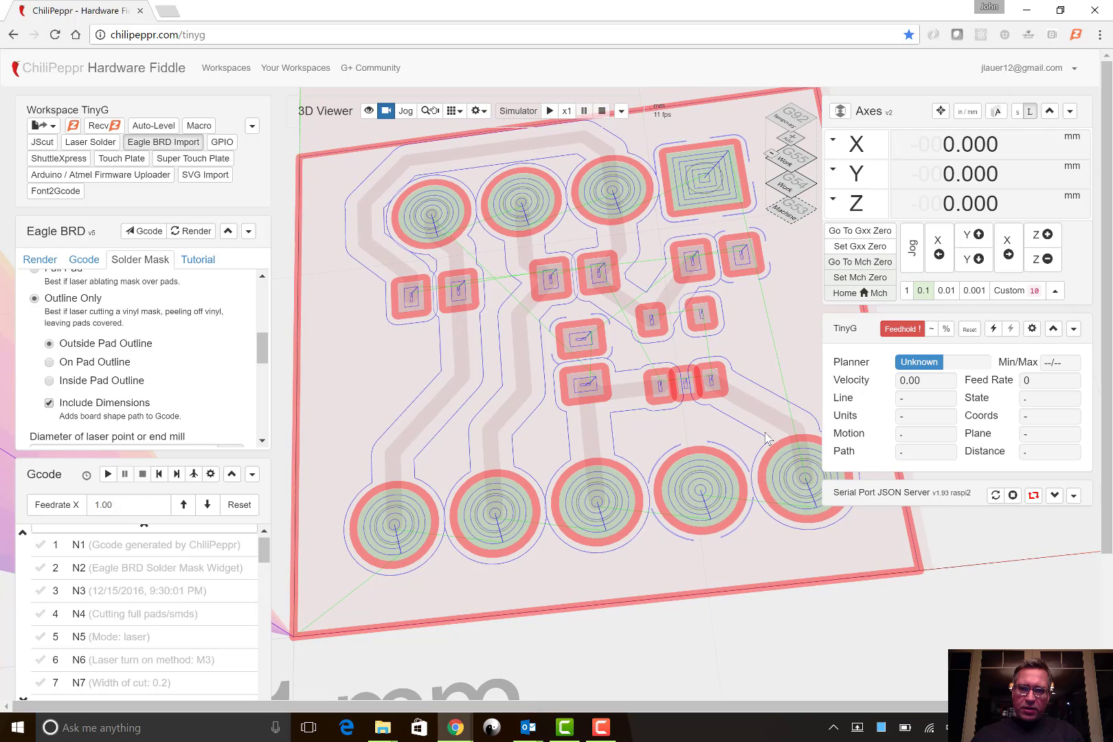
pyautogui.moveTo(766, 438)
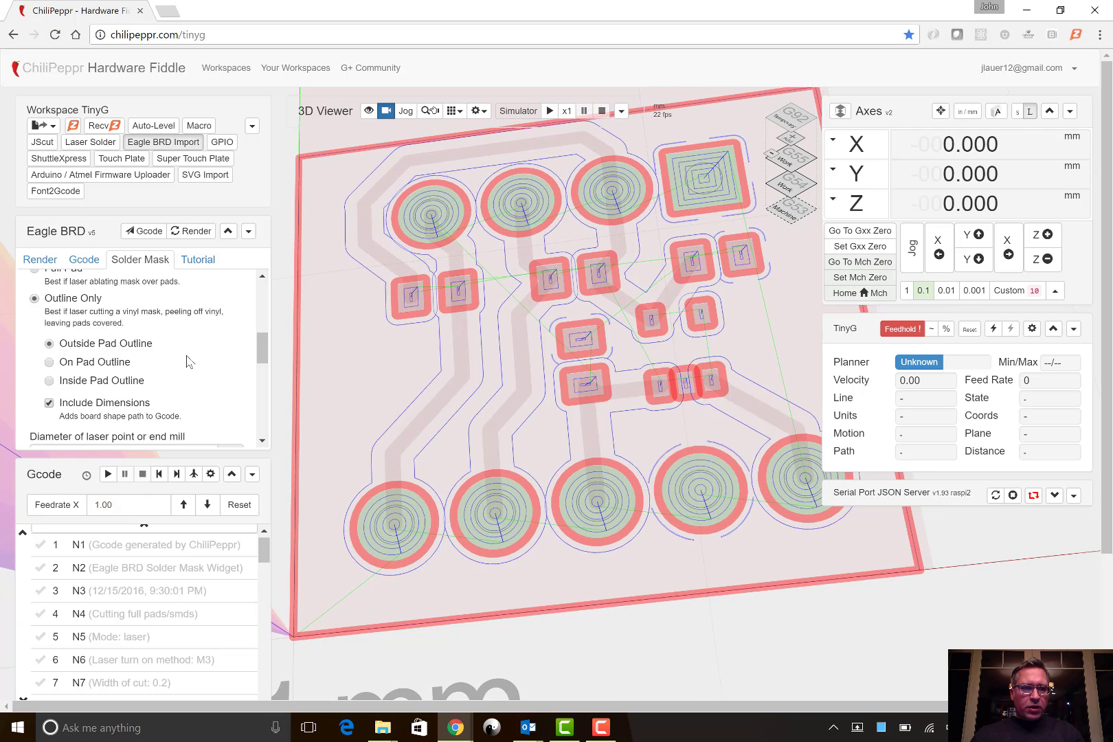
# - Review the outline settings and send the Outside Pad Outline Gcode with board dimensions to the workspace
pyautogui.scroll(-1, 190, 362)
pyautogui.scroll(1, 190, 362)
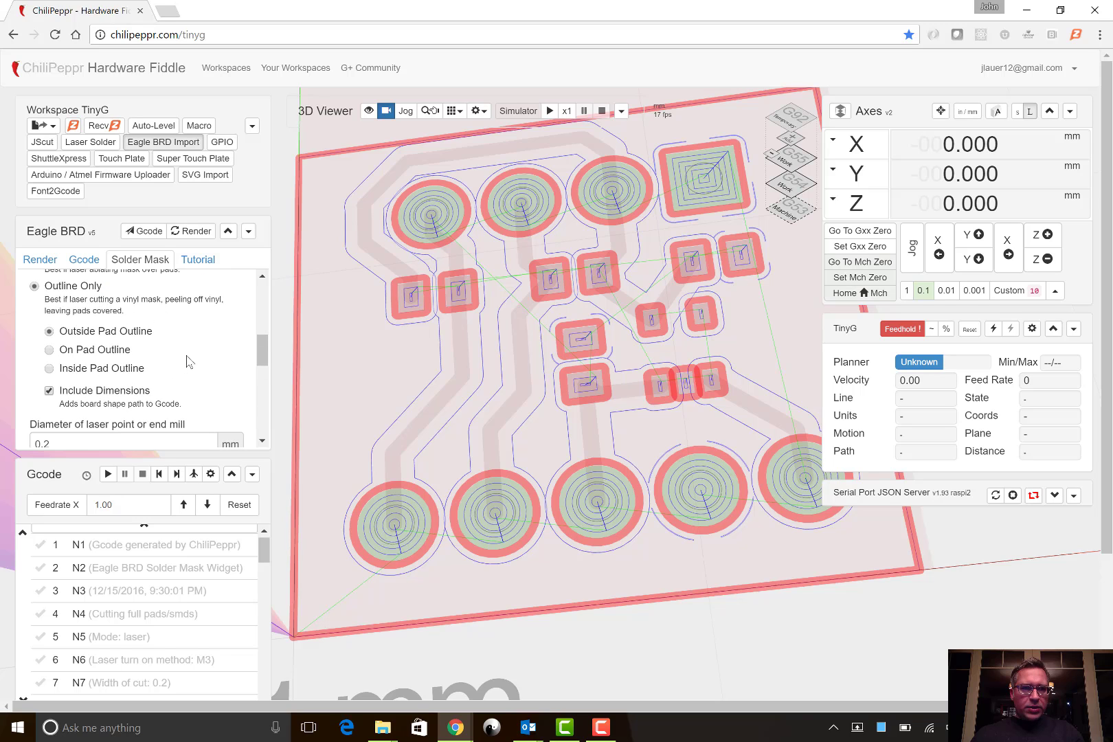
pyautogui.scroll(2, 190, 362)
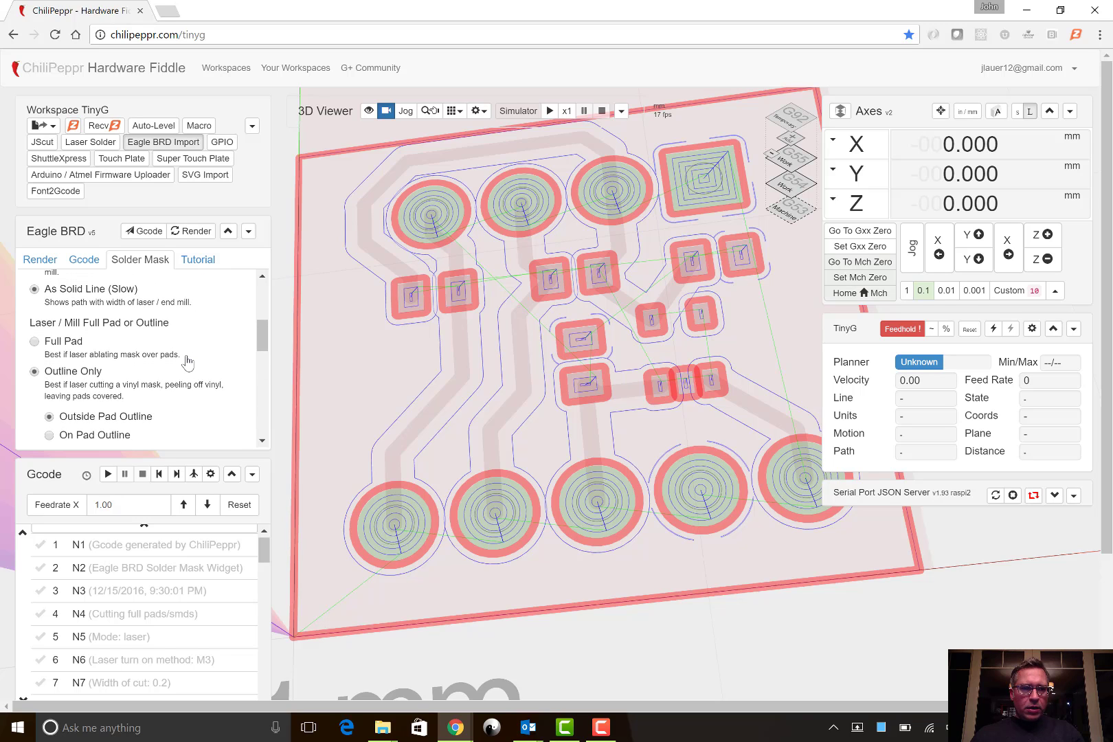
pyautogui.scroll(1, 187, 363)
pyautogui.scroll(-1, 187, 362)
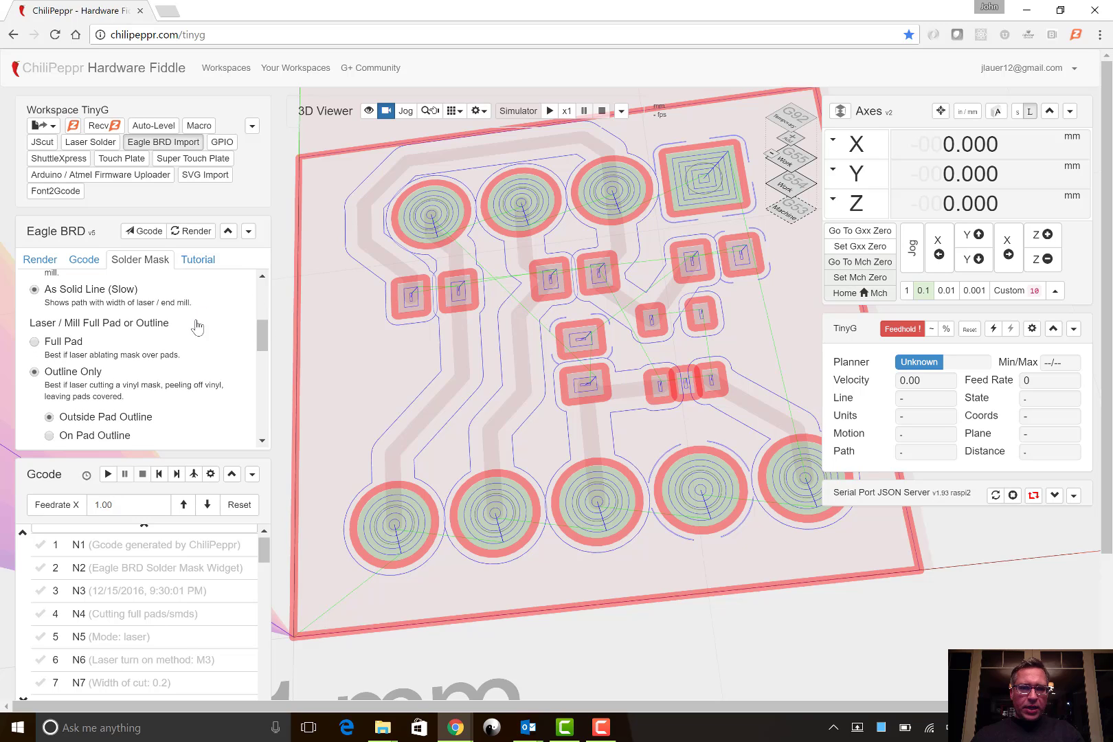
pyautogui.scroll(-6, 198, 390)
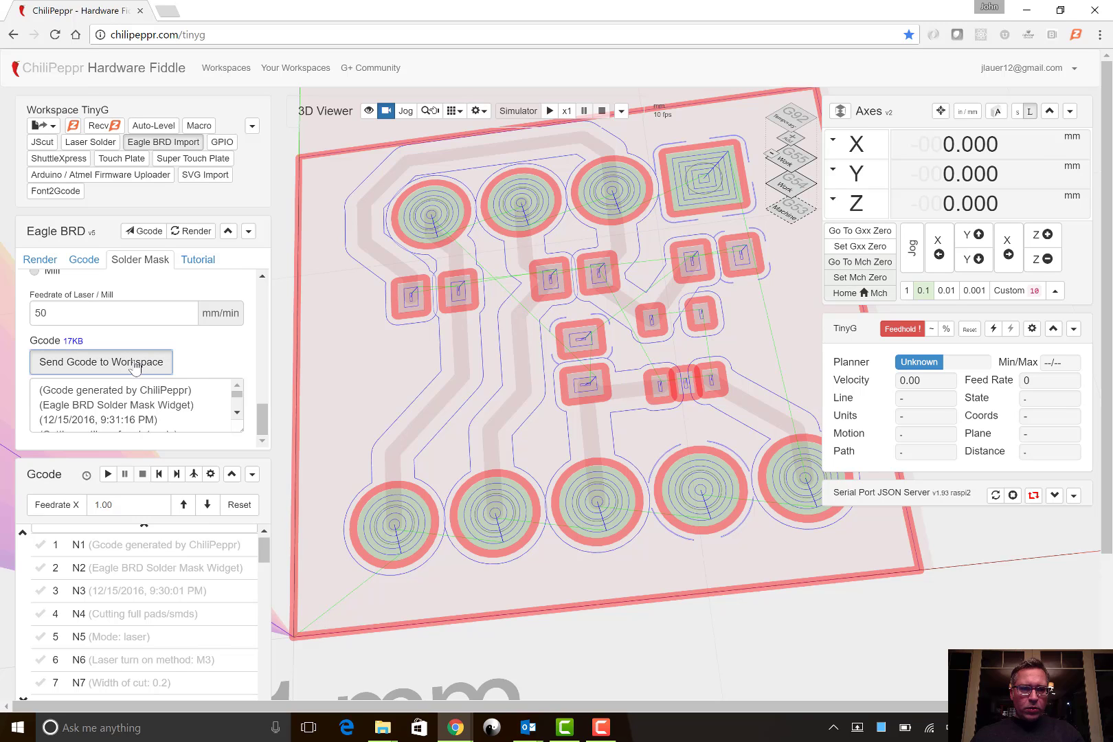
pyautogui.click(135, 368)
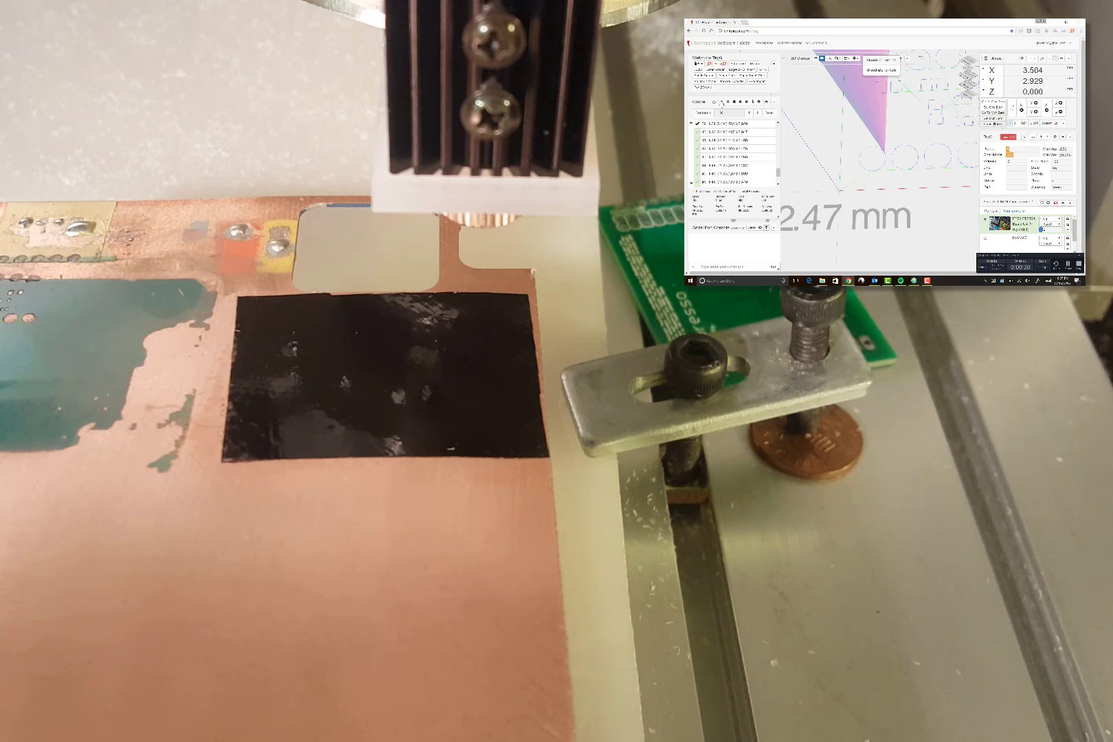